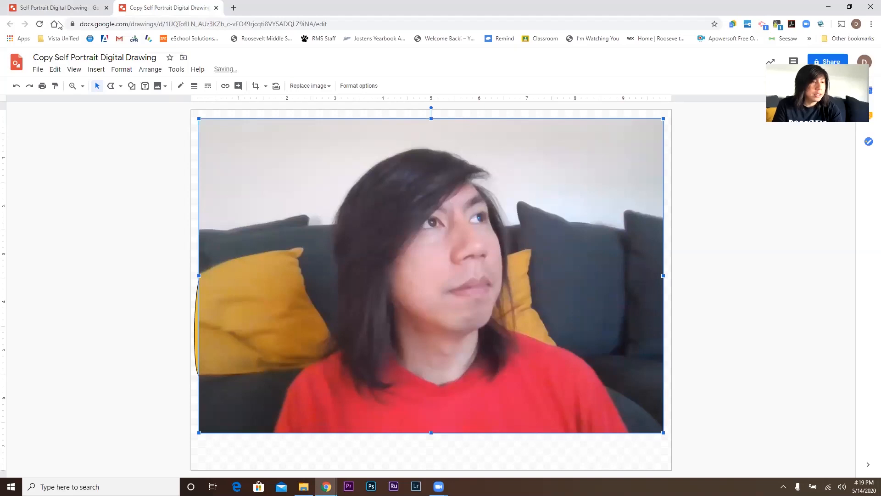
# Step: Switch to the blank Self Portrait Digital Drawing and insert the photo WIN_20200514_14_22_51_Pro (2) from the File Explorer pictures folder
pyautogui.click(49, 7)
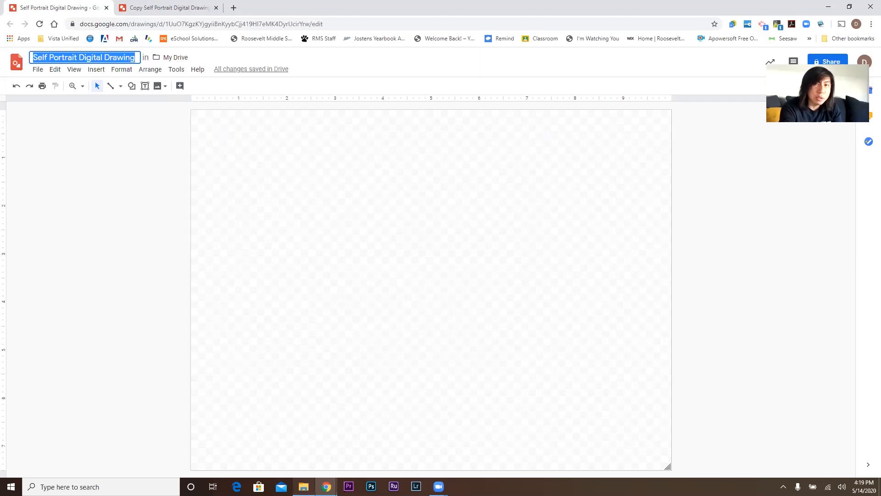
pyautogui.moveTo(303, 486)
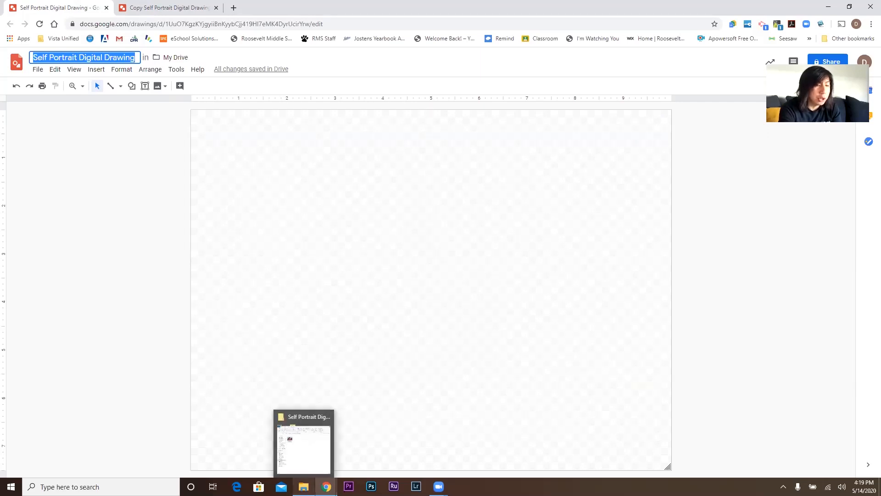
pyautogui.click(306, 452)
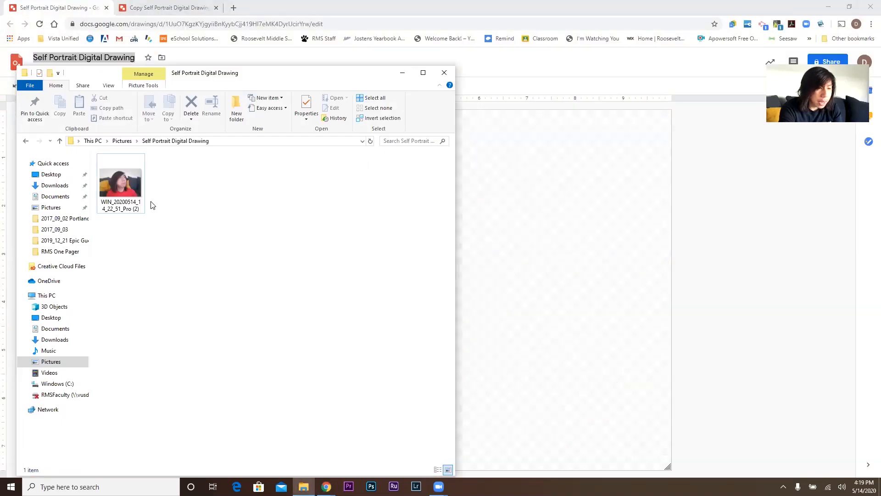
pyautogui.moveTo(137, 195)
pyautogui.mouseDown()
pyautogui.moveTo(386, 219)
pyautogui.moveTo(513, 219)
pyautogui.mouseUp()
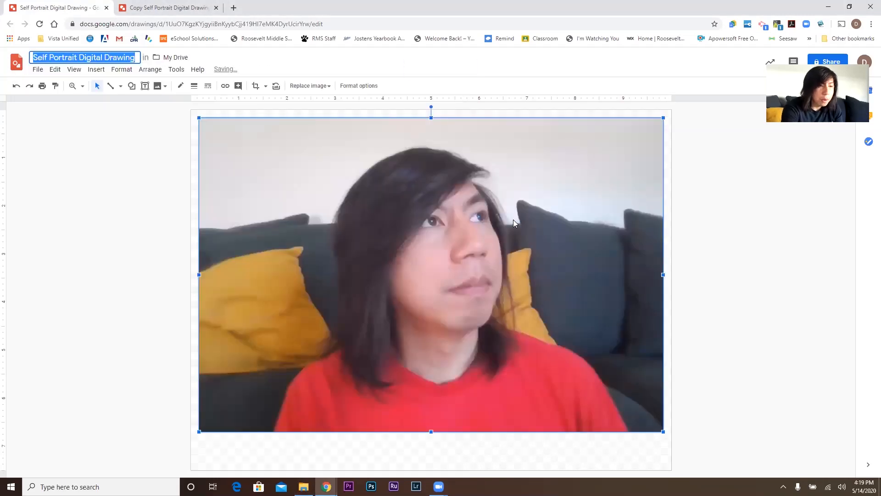
# Step: Delete the inserted portrait photo from the canvas
pyautogui.press('BackSpace')
pyautogui.hotkey('ctrl', 'z')
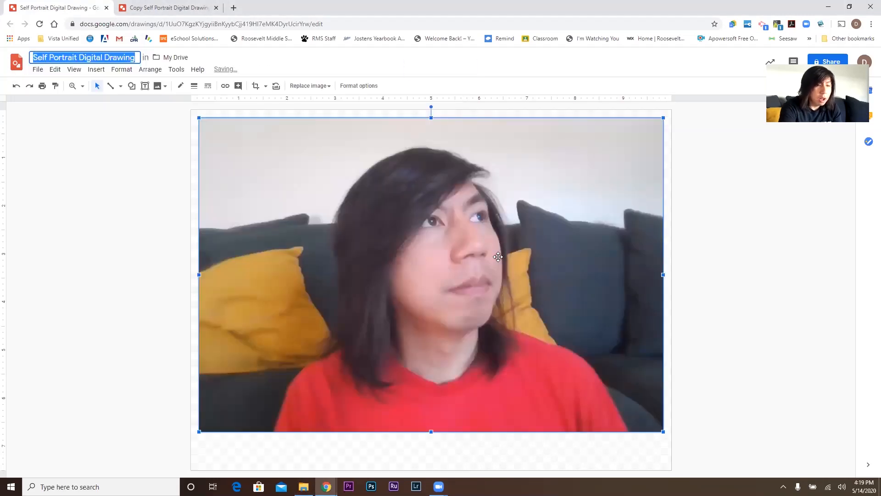
pyautogui.click(497, 256)
pyautogui.press('BackSpace')
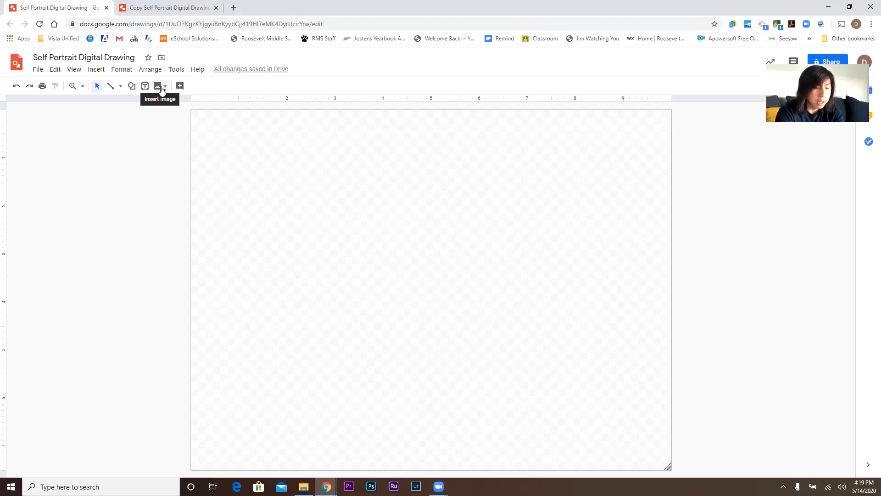
# Step: View the available image insertion sources under magnification, and undo the photo deletion
pyautogui.press('super+plus')
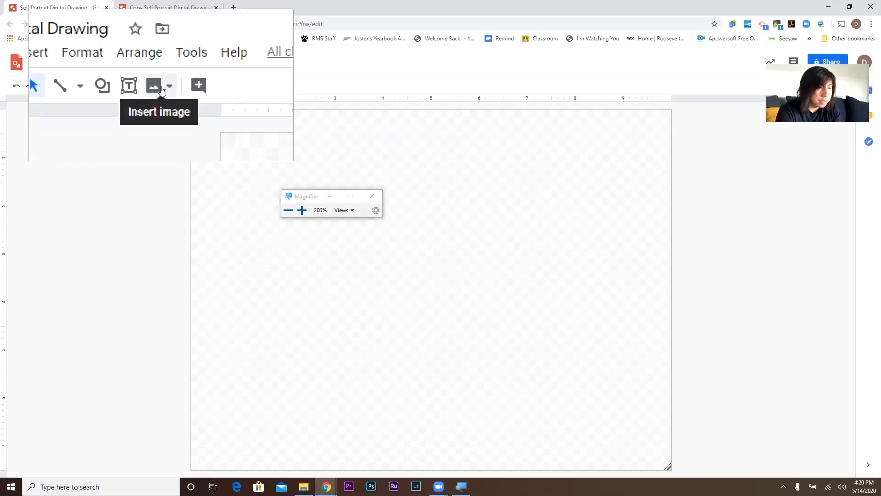
pyautogui.click(161, 87)
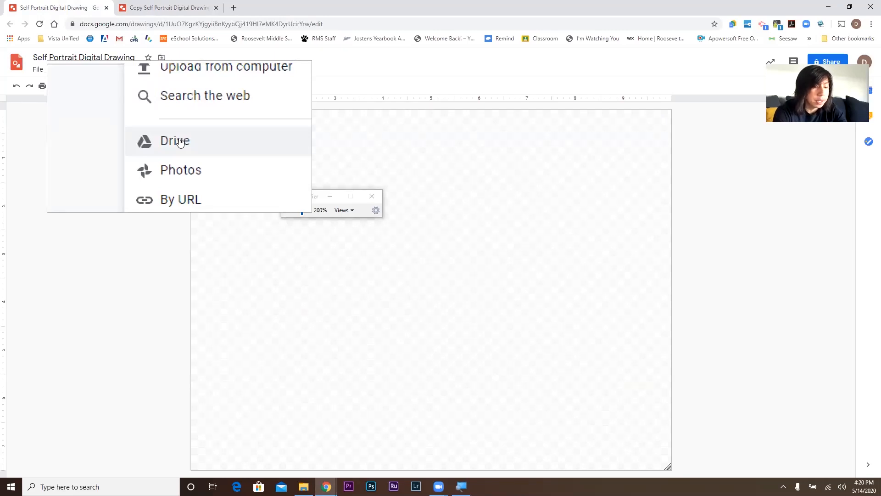
pyautogui.press('super+Escape')
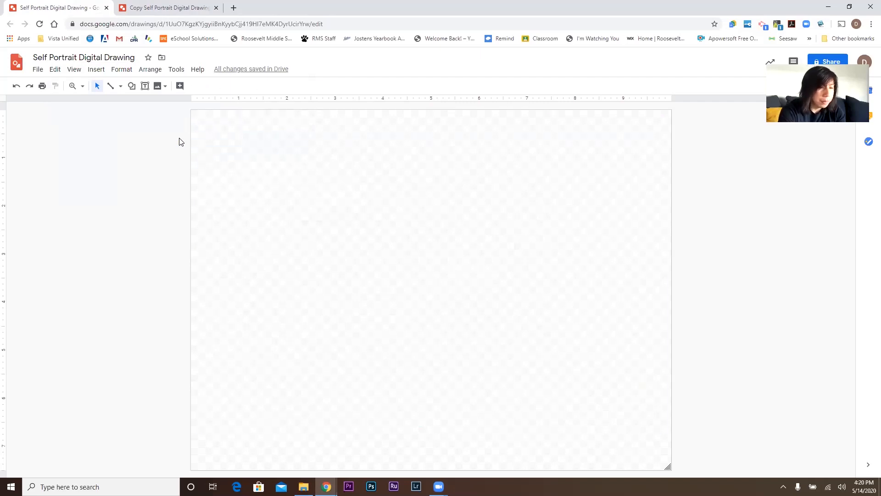
pyautogui.hotkey('ctrl', 'z')
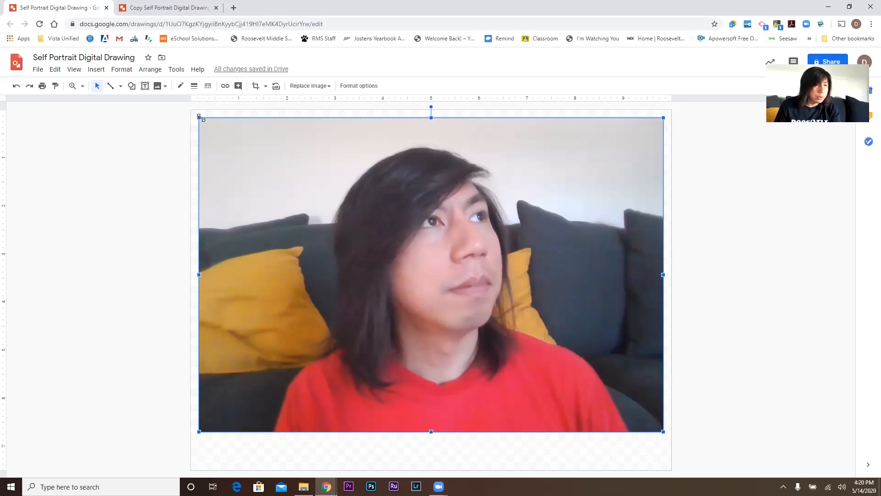
# Step: Enlarge the portrait photo from its corners so that it spans the full width of the canvas
pyautogui.moveTo(199, 119); pyautogui.dragTo(191, 112)
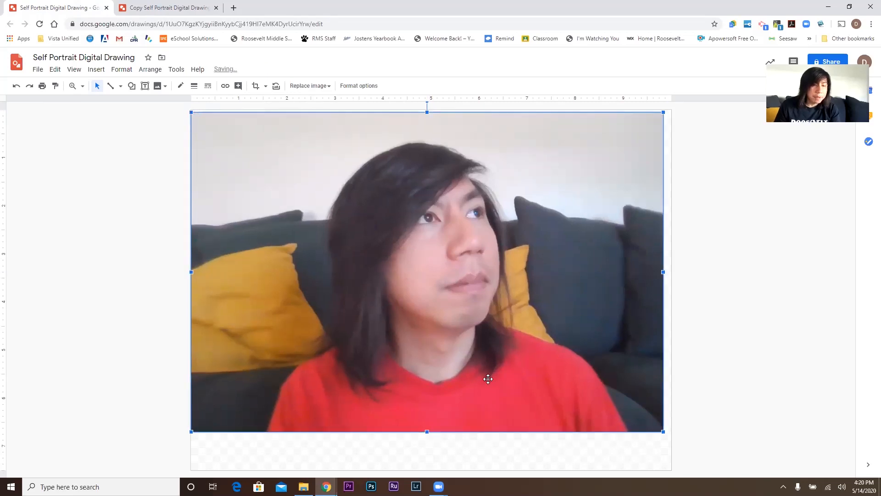
pyautogui.moveTo(663, 431); pyautogui.dragTo(661, 430)
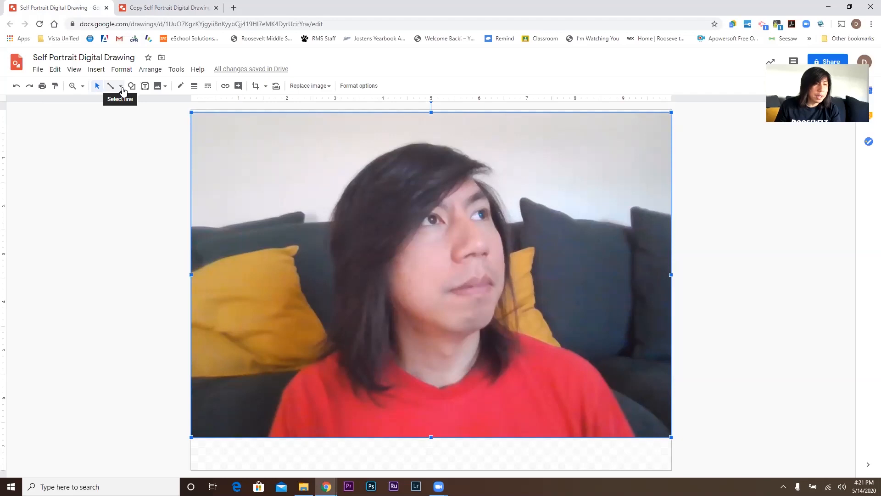
# Step: Sketch a closed rounded practice shape with the Curve tool in the empty area beside the canvas, and delete it
pyautogui.click(121, 87)
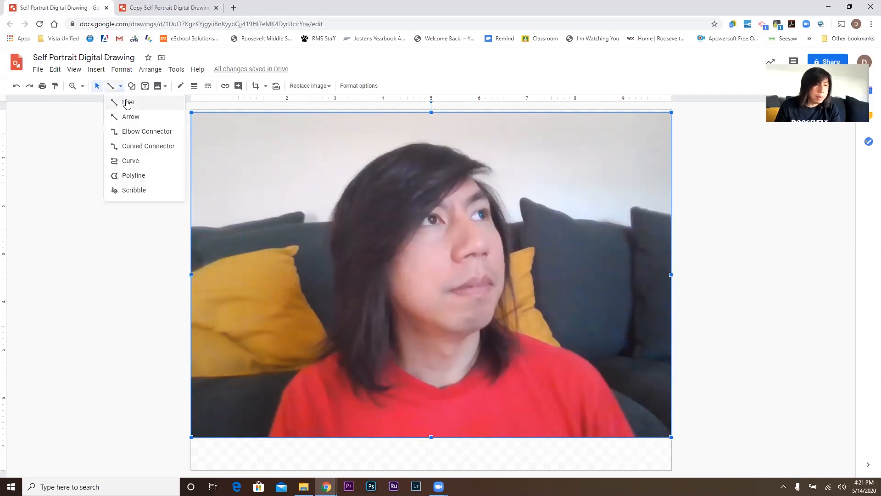
pyautogui.click(156, 166)
pyautogui.click(99, 215)
pyautogui.click(111, 168)
pyautogui.click(173, 167)
pyautogui.click(184, 215)
pyautogui.click(169, 258)
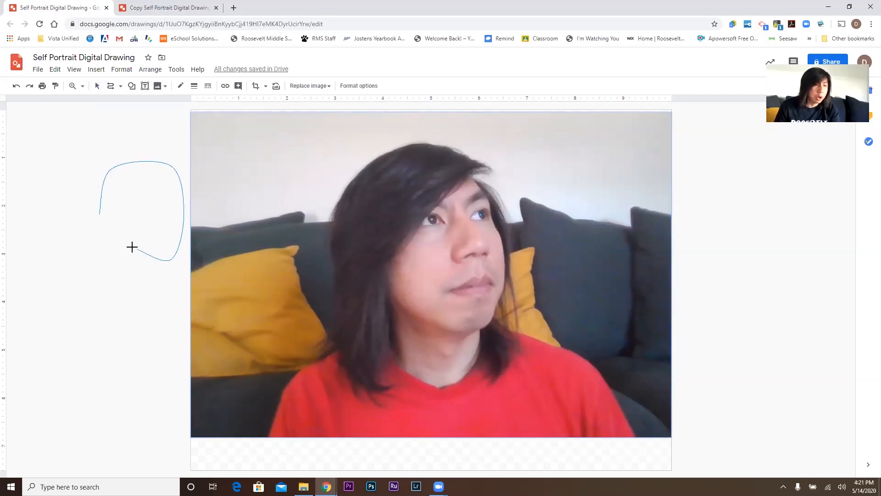
pyautogui.click(100, 213)
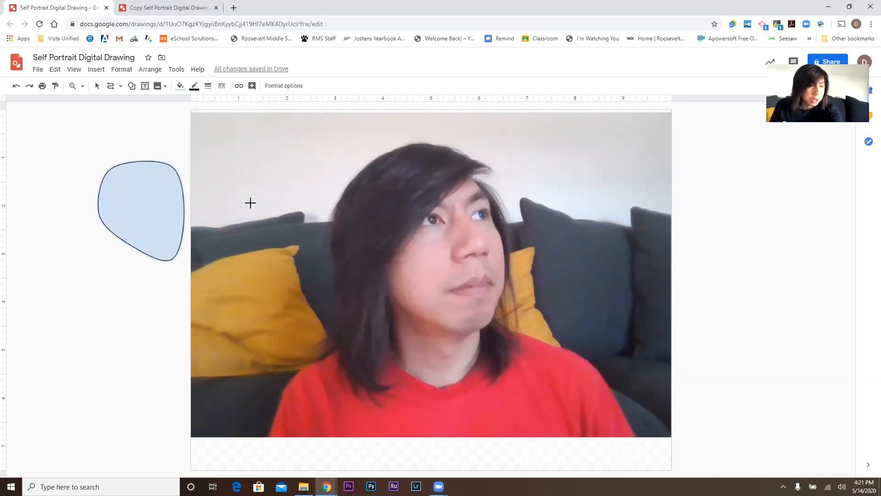
pyautogui.press('Delete')
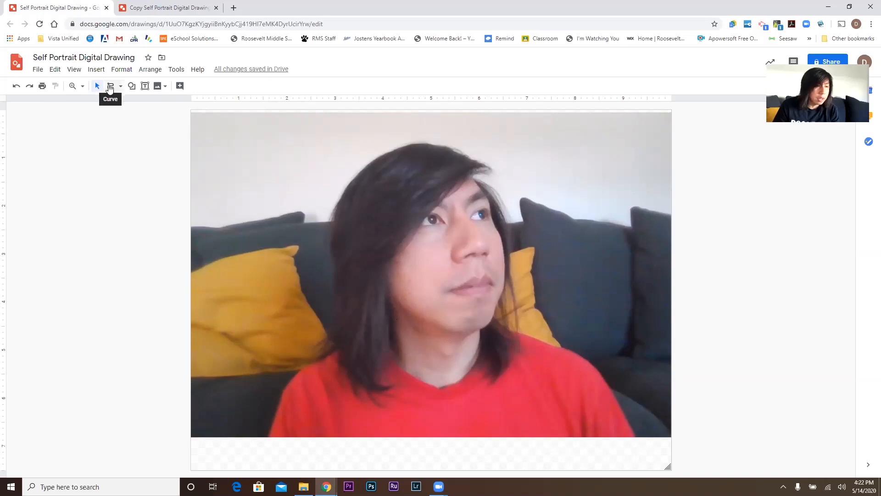
# Step: Trace the neck as a closed shape with the Curve tool, following the hair edge, shirt collar and chin
pyautogui.click(111, 87)
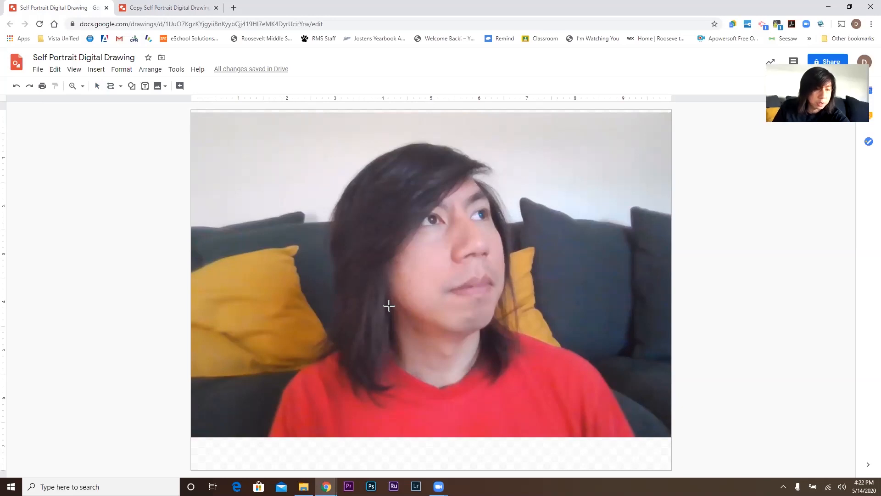
pyautogui.hotkey('ctrl', 'alt', '+')
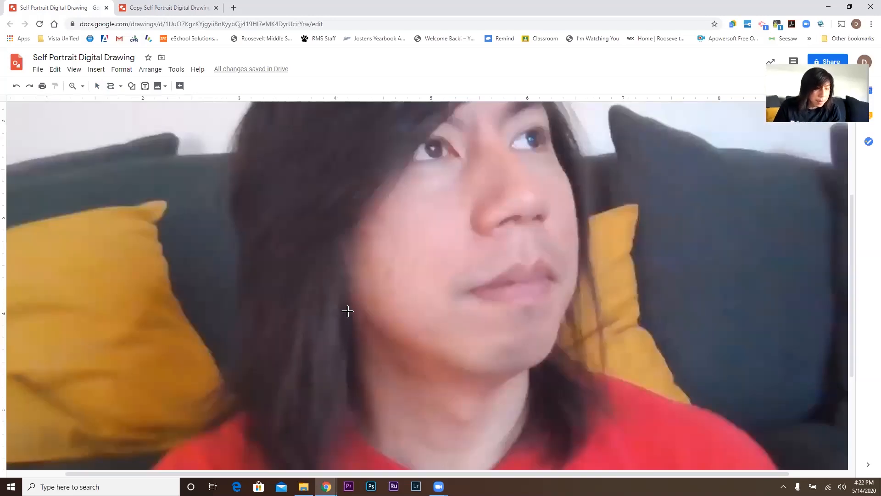
pyautogui.moveTo(348, 304)
pyautogui.mouseDown()
pyautogui.moveTo(349, 426)
pyautogui.moveTo(388, 453)
pyautogui.moveTo(384, 436)
pyautogui.moveTo(448, 452)
pyautogui.moveTo(486, 437)
pyautogui.moveTo(515, 401)
pyautogui.moveTo(528, 332)
pyautogui.mouseUp()
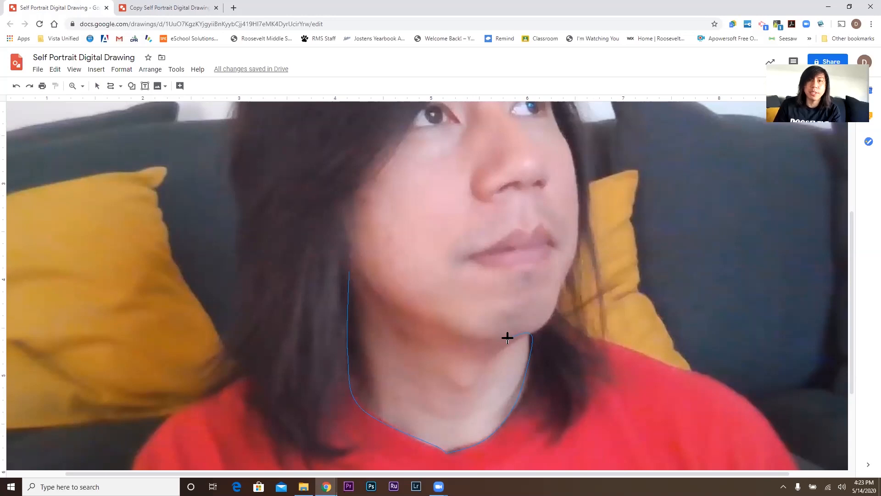
pyautogui.click(350, 272)
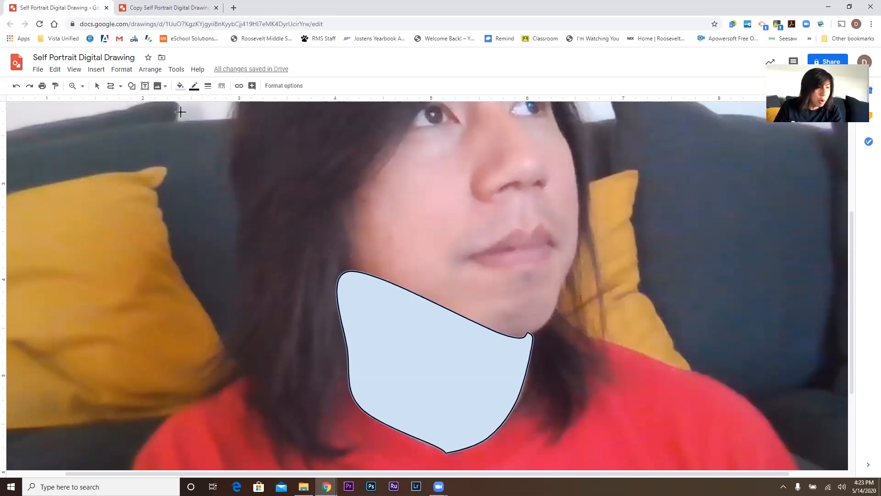
# Step: Fill the neck shape with a solid salmon pink and deselect it
pyautogui.click(181, 90)
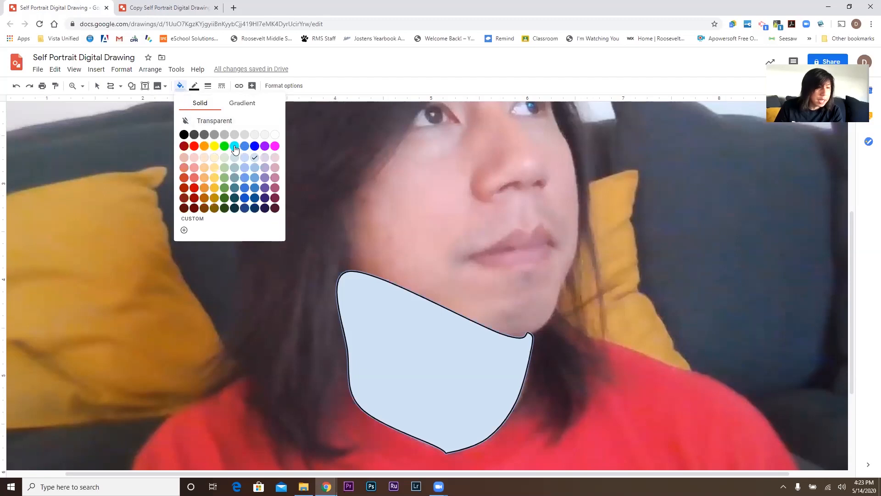
pyautogui.click(195, 167)
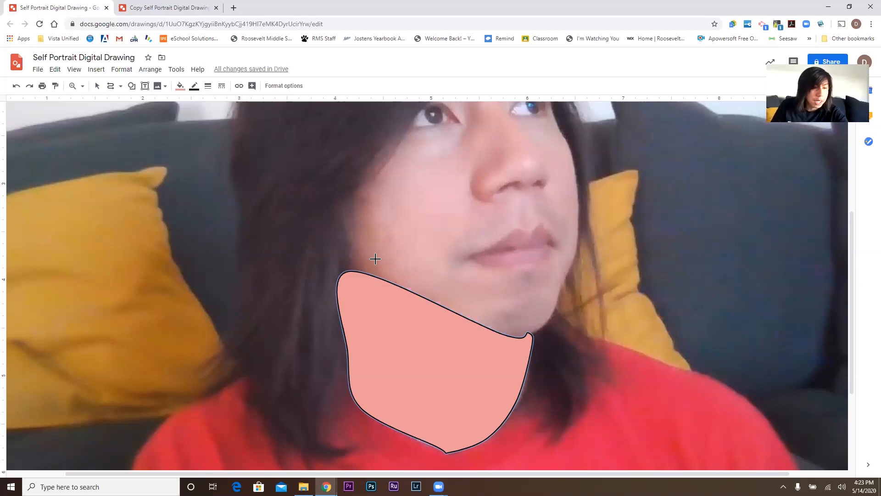
pyautogui.press('Escape')
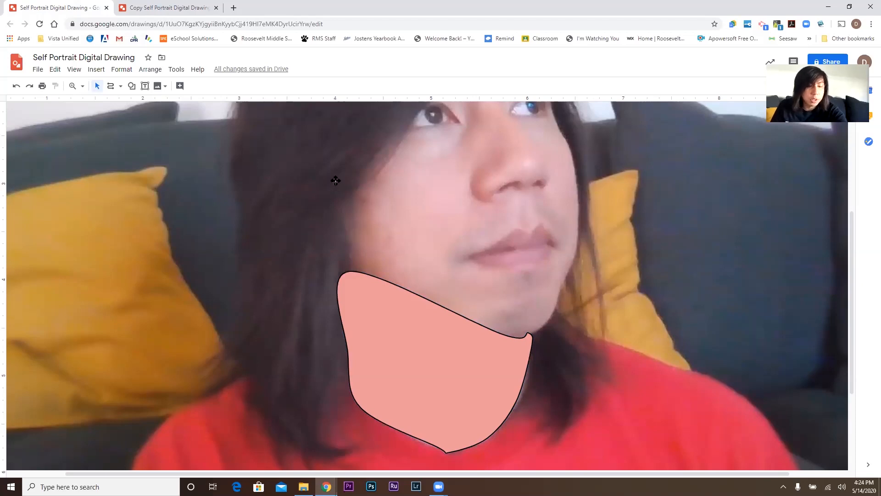
pyautogui.hotkey('ctrl', 'alt', '-')
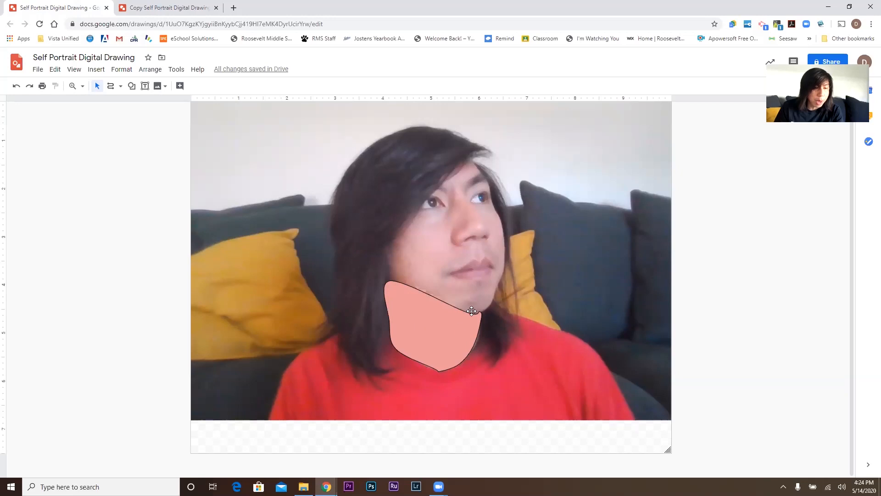
# Step: Bring the portrait photo to the front so that it covers the neck shape
pyautogui.rightClick(498, 260)
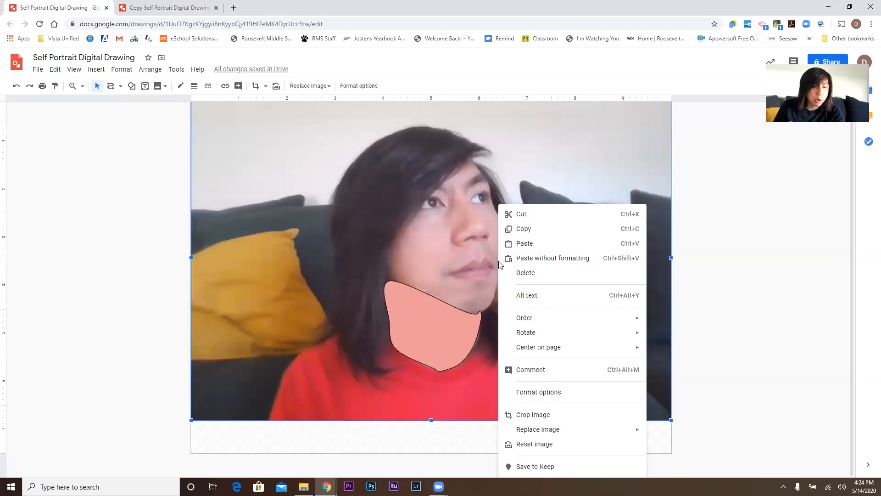
pyautogui.moveTo(530, 321)
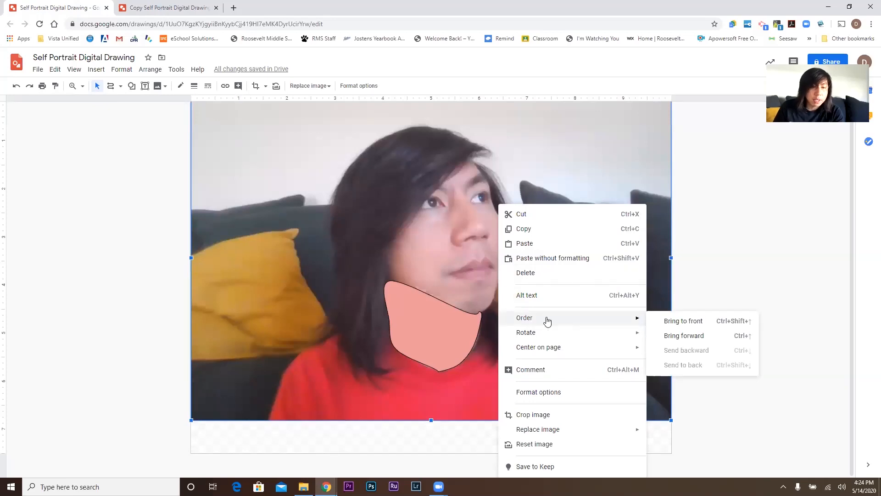
pyautogui.click(664, 324)
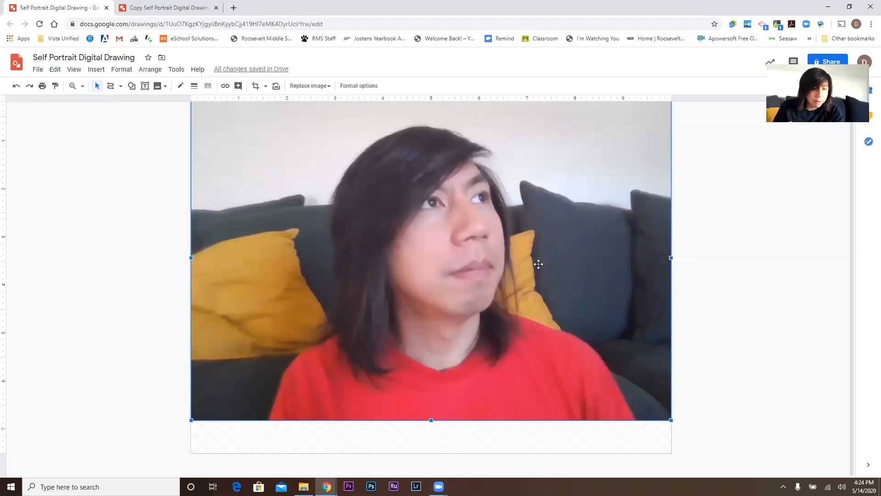
# Step: Delete the photo to check the neck shape on its own, and undo the deletion
pyautogui.press('Delete')
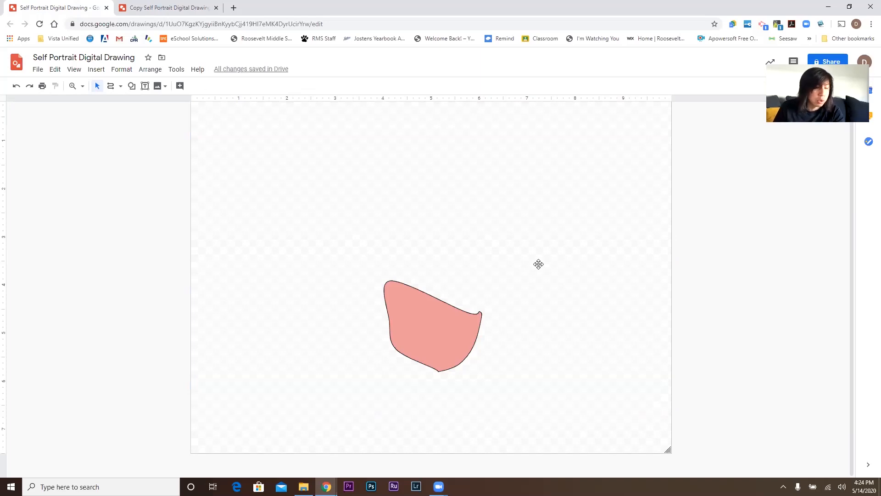
pyautogui.hotkey('ctrl', 'z')
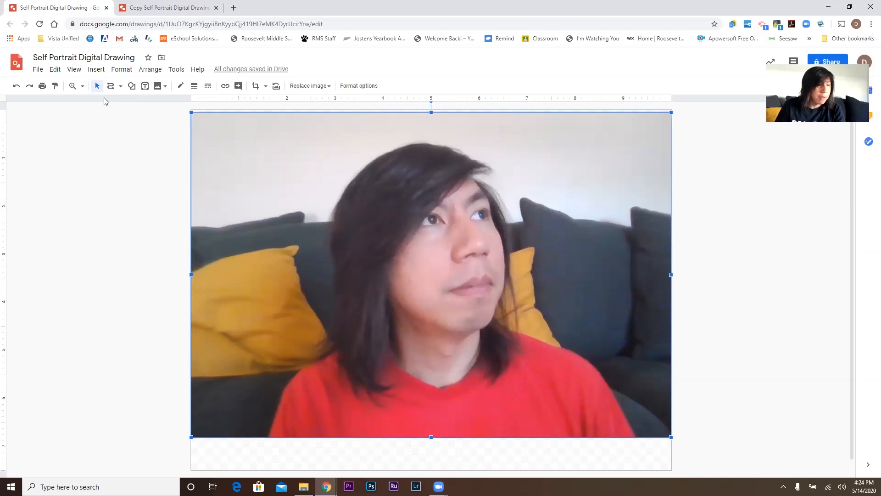
# Step: Trace the face as a closed shape with the Curve tool, following the hairline, cheek, jaw and chin
pyautogui.click(111, 86)
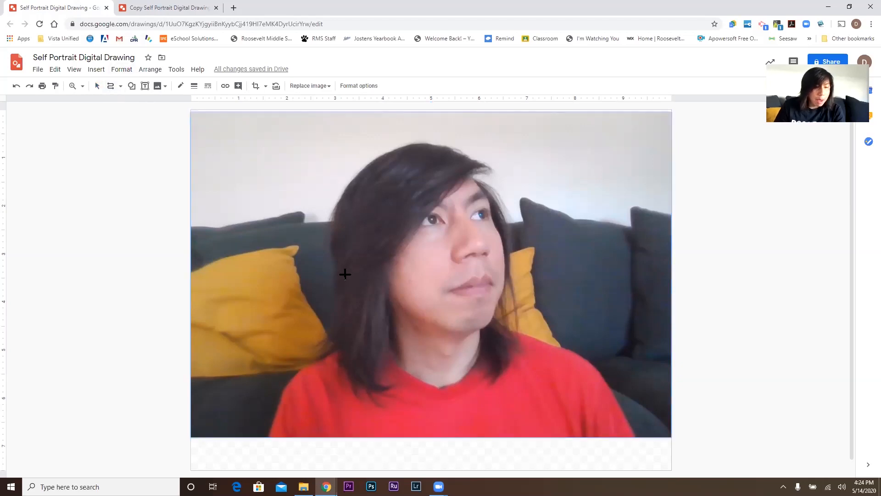
pyautogui.hotkey('ctrl', 'alt', '+')
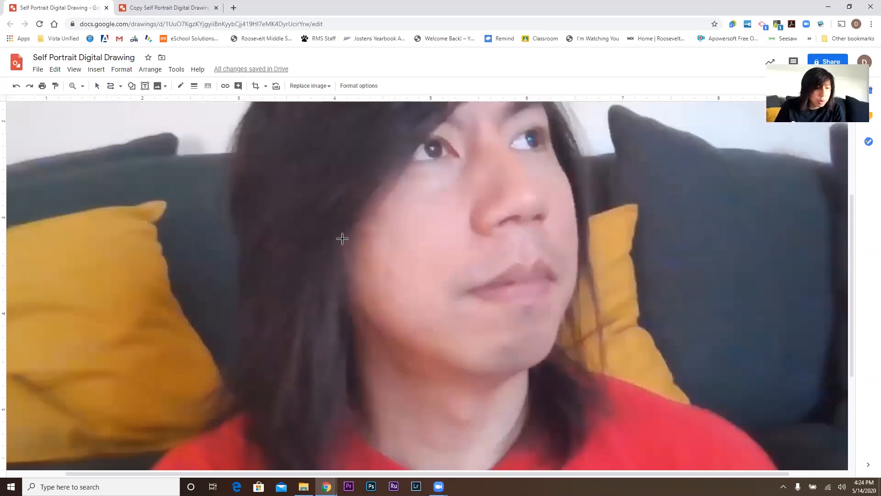
pyautogui.moveTo(344, 233)
pyautogui.mouseDown()
pyautogui.moveTo(352, 310)
pyautogui.moveTo(420, 355)
pyautogui.moveTo(512, 373)
pyautogui.moveTo(535, 365)
pyautogui.moveTo(561, 320)
pyautogui.moveTo(576, 225)
pyautogui.moveTo(555, 166)
pyautogui.moveTo(547, 200)
pyautogui.moveTo(506, 148)
pyautogui.moveTo(475, 137)
pyautogui.moveTo(422, 170)
pyautogui.moveTo(395, 175)
pyautogui.moveTo(376, 194)
pyautogui.moveTo(354, 275)
pyautogui.moveTo(346, 271)
pyautogui.moveTo(344, 321)
pyautogui.mouseUp()
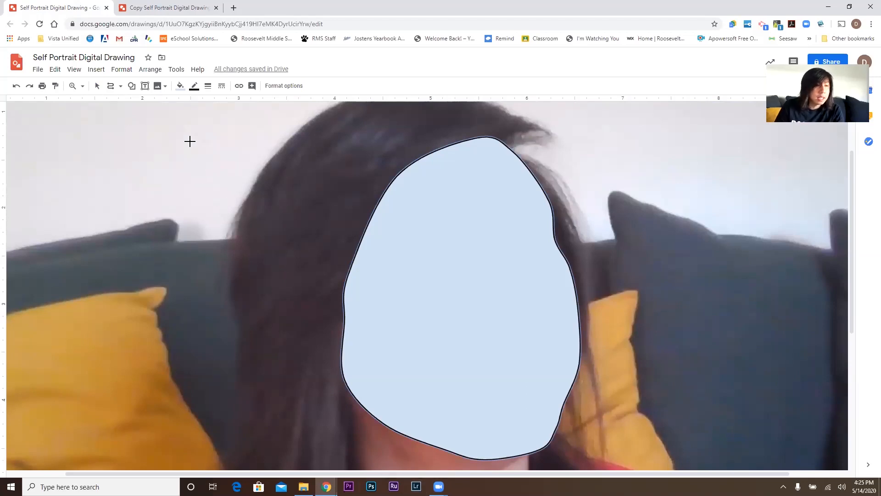
# Step: Fill the face shape with a solid pale pink, lighter than the neck colour
pyautogui.click(180, 87)
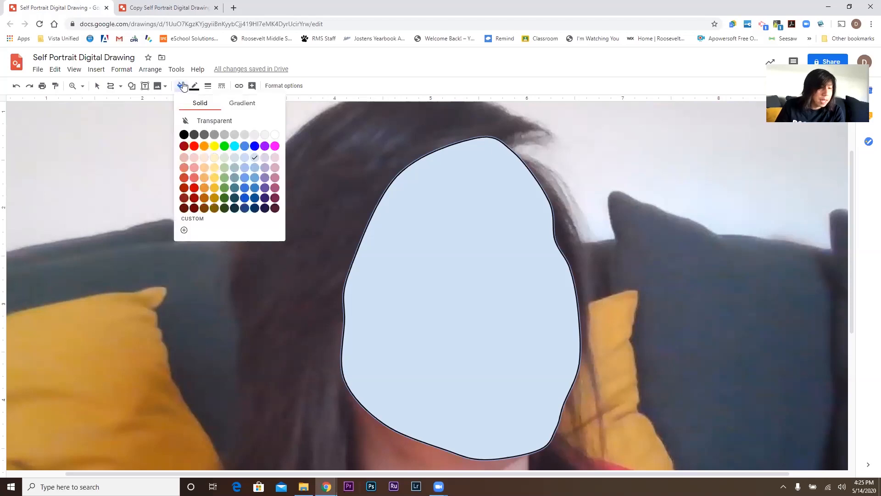
pyautogui.click(194, 158)
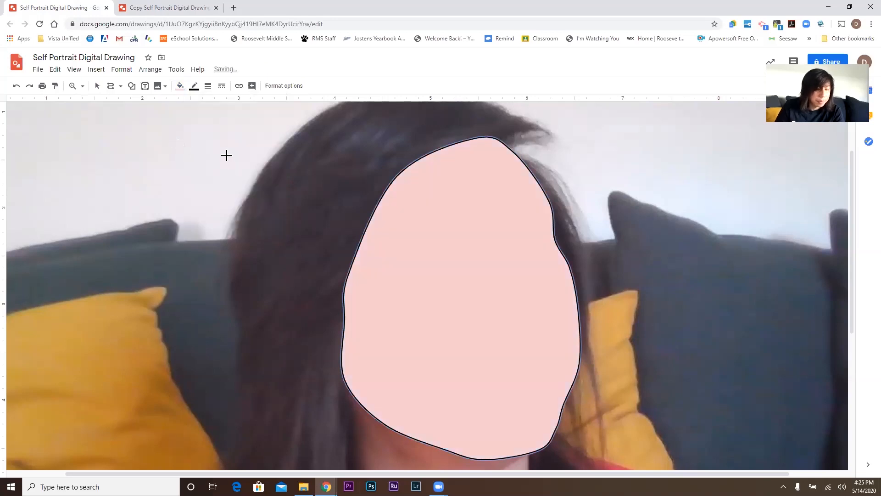
pyautogui.hotkey('ctrl', 'alt', '-')
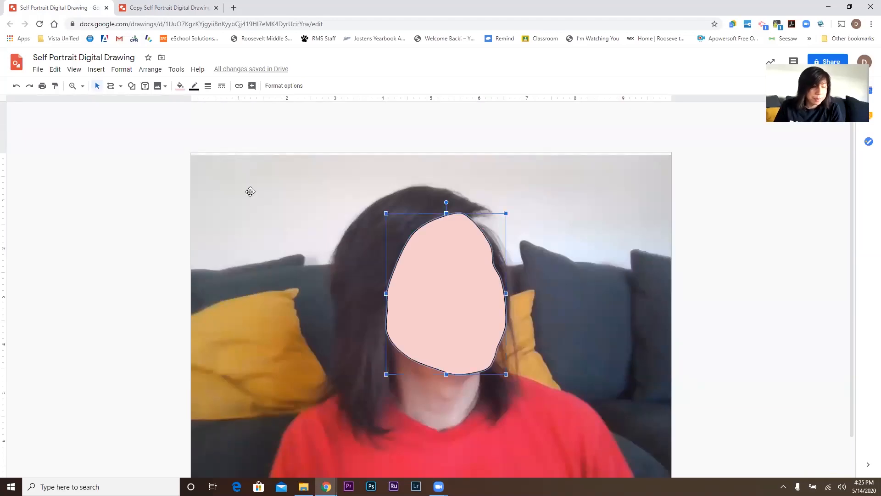
# Step: Delete the photo to check the face shape over the neck, and undo the deletion
pyautogui.click(269, 224)
pyautogui.doubleClick(270, 222)
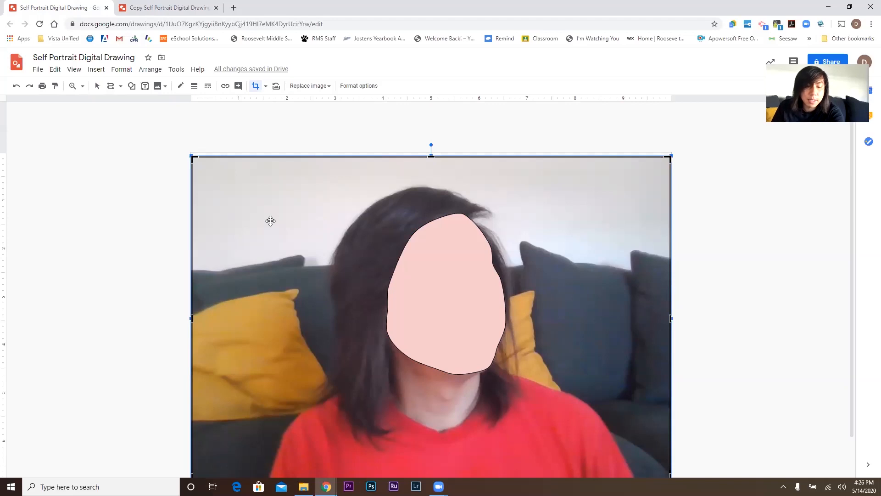
pyautogui.press('Delete')
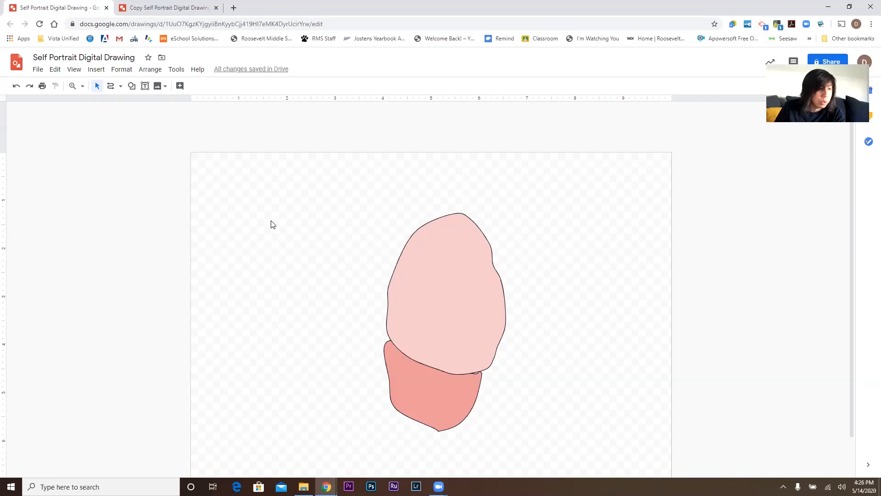
pyautogui.click(16, 86)
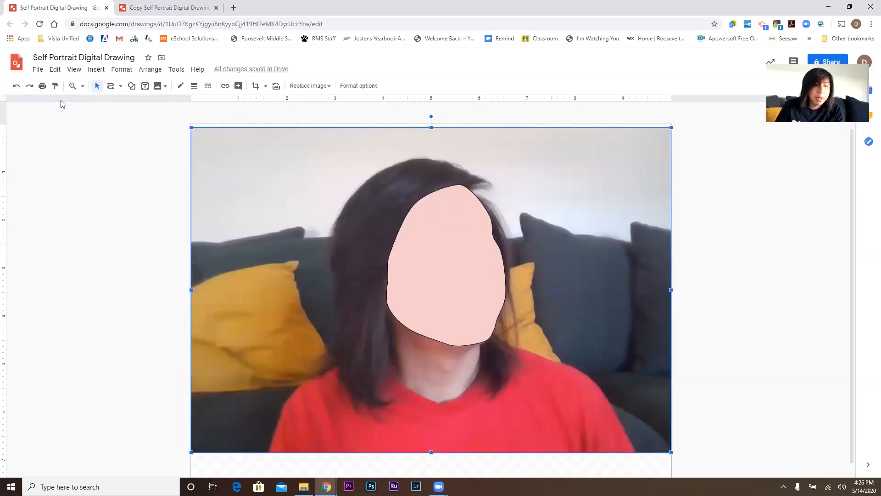
# Step: Bring the photo to the front so that it covers the face shape
pyautogui.rightClick(233, 191)
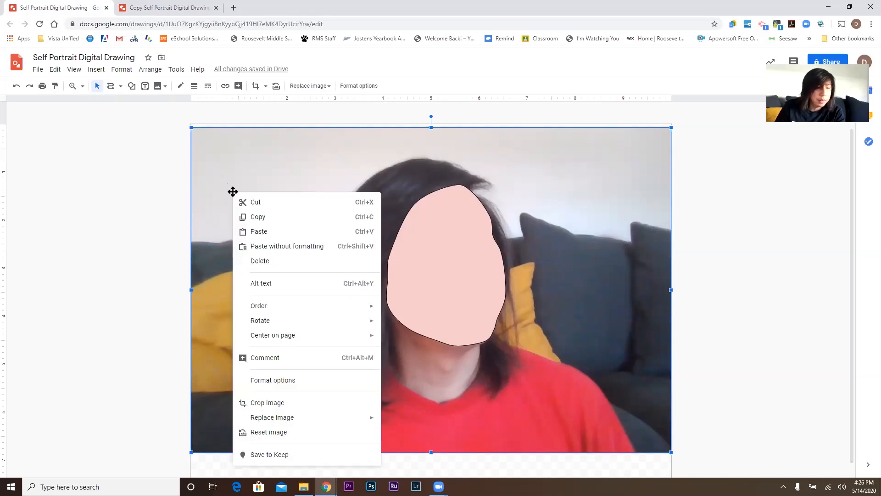
pyautogui.moveTo(346, 310)
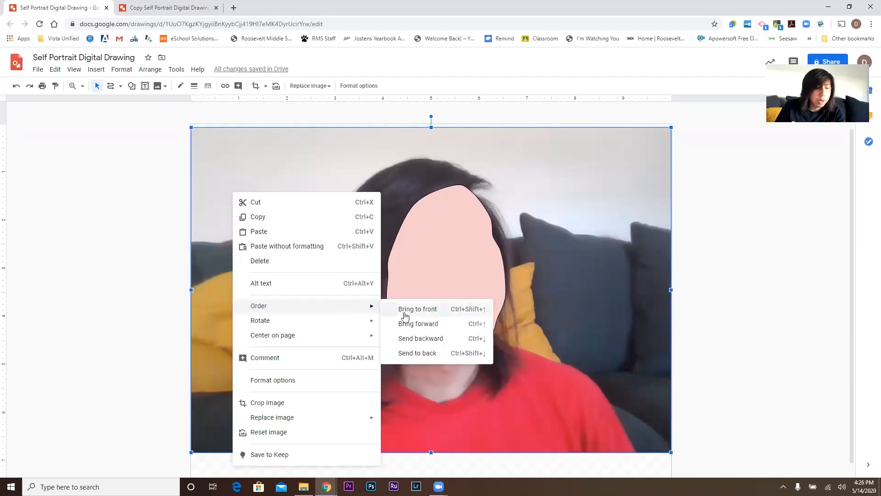
pyautogui.click(413, 311)
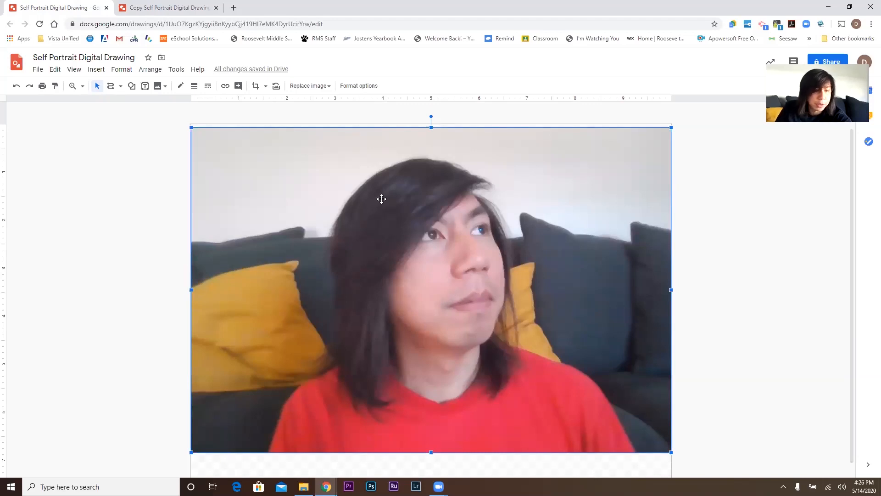
# Step: Trace the white of the left-hand eye with the Curve tool, make its border transparent and fill it off-white
pyautogui.scroll(1, 382, 198)
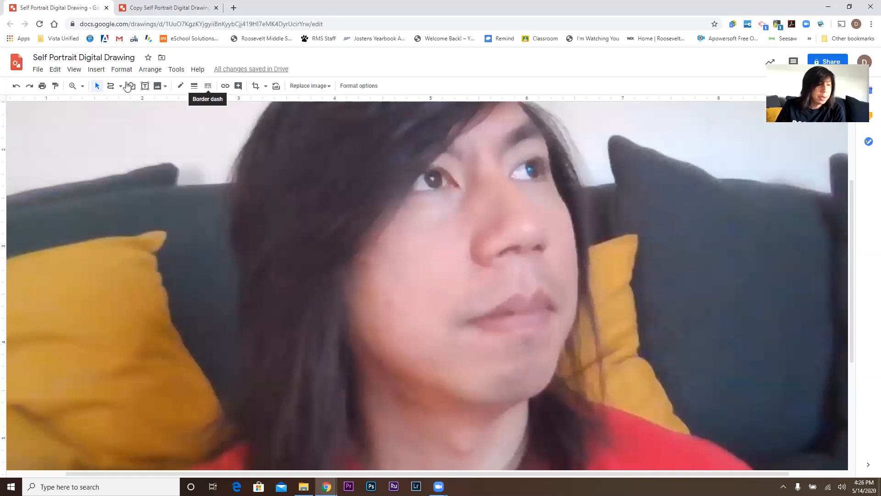
pyautogui.click(110, 86)
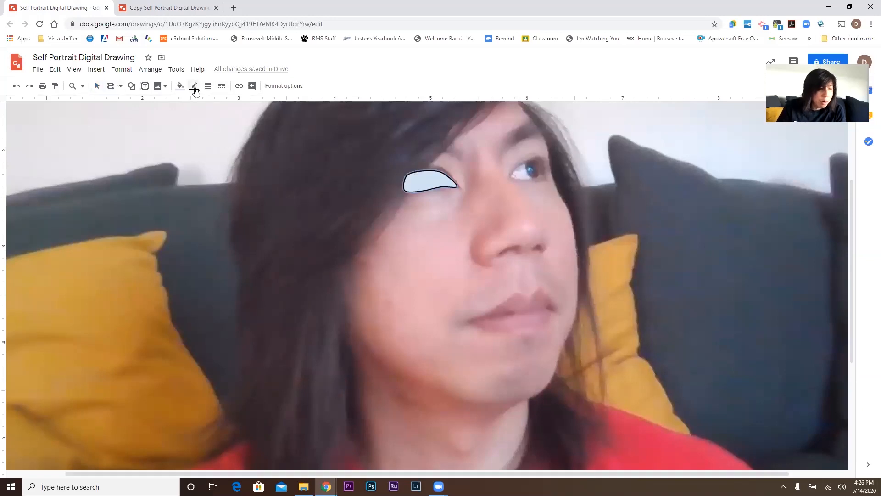
pyautogui.click(194, 87)
pyautogui.click(210, 104)
pyautogui.click(181, 86)
pyautogui.click(255, 134)
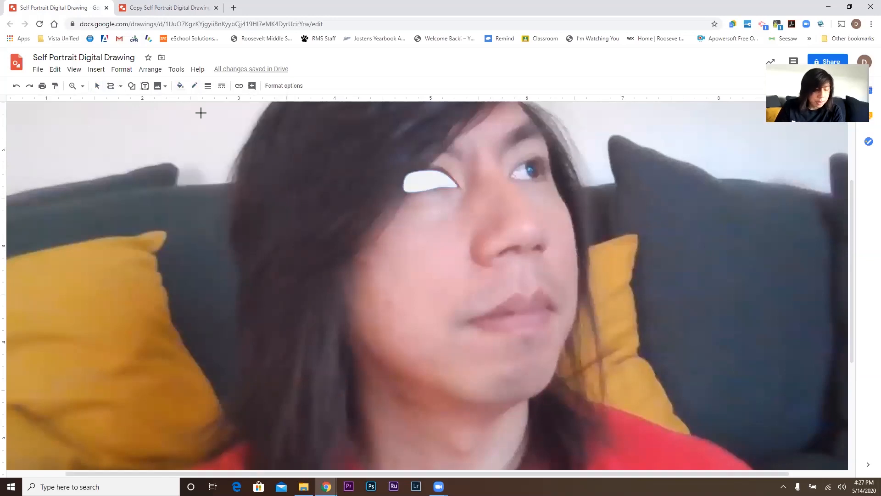
# Step: Delete the photo to check the eye white on the face, and undo the deletion
pyautogui.scroll(-1, 201, 113)
pyautogui.click(227, 140)
pyautogui.press('Delete')
pyautogui.hotkey('ctrl', 'z')
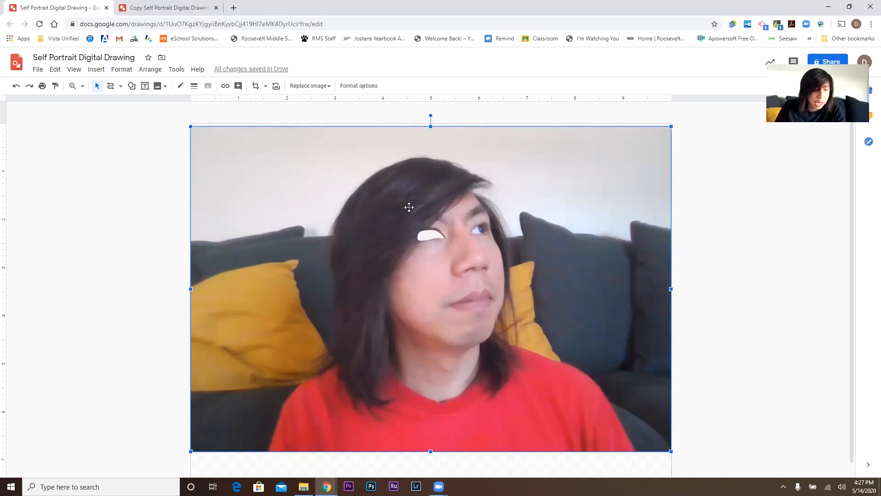
# Step: Bring the photo to the front so that it covers the left-hand eye's white shape
pyautogui.rightClick(409, 207)
pyautogui.moveTo(548, 320)
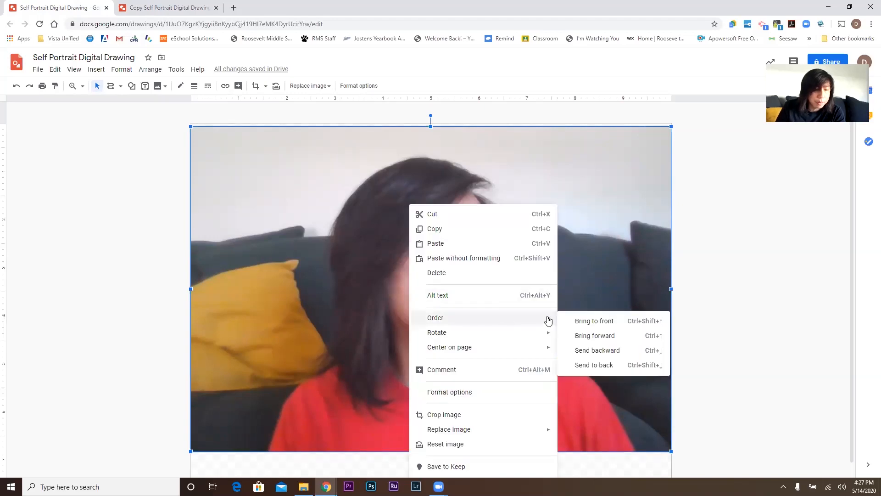
pyautogui.click(583, 321)
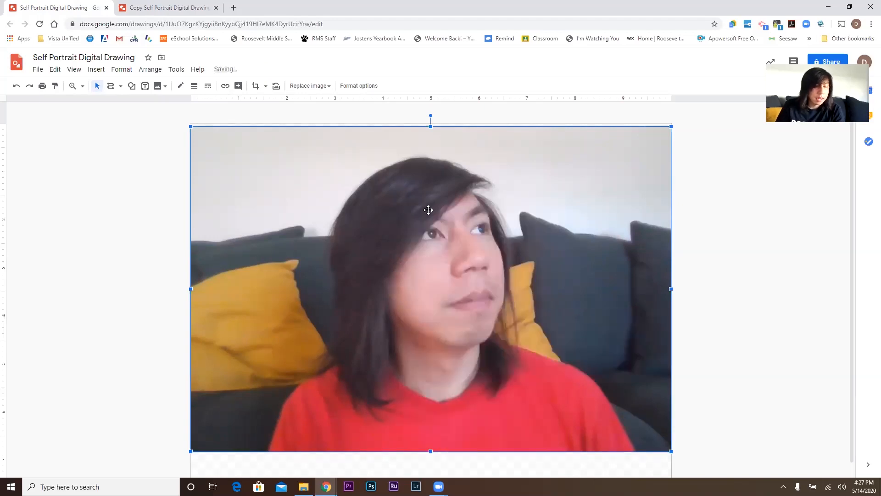
# Step: Trace the left-hand eye's iris as a dark grey closed curve, check it without the photo, and restore the photo
pyautogui.scroll(1, 428, 210)
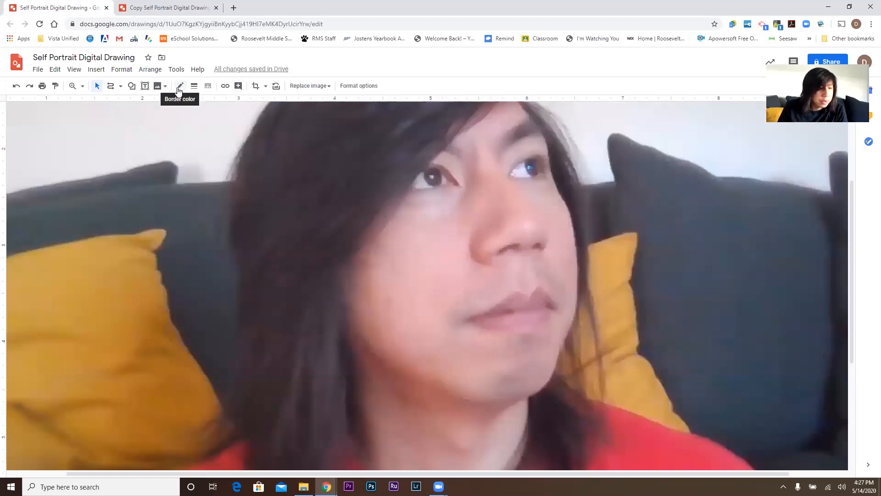
pyautogui.click(110, 87)
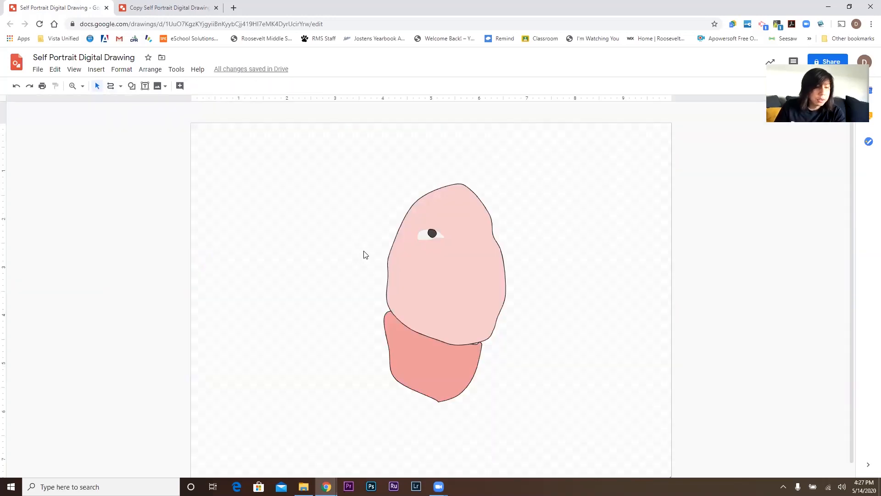
pyautogui.hotkey('ctrl', 'z')
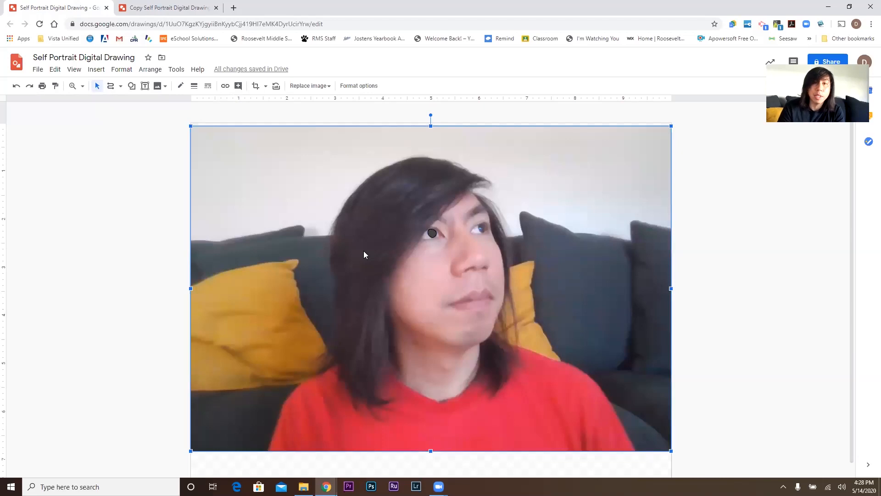
# Step: Trace the white of the right-hand eye as a closed curve and fill it off-white without a border
pyautogui.hotkey('ctrl', 'alt', '+')
pyautogui.click(111, 86)
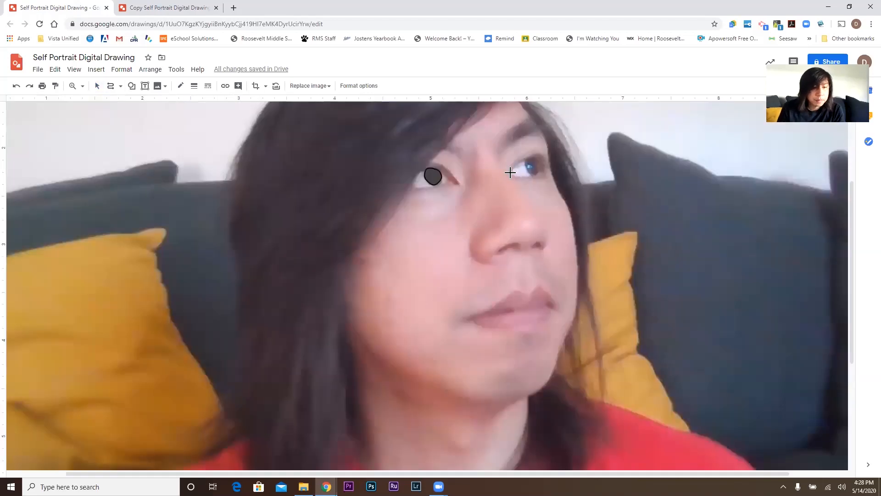
pyautogui.click(513, 175)
pyautogui.click(527, 160)
pyautogui.click(544, 165)
pyautogui.click(537, 177)
pyautogui.click(513, 176)
pyautogui.click(180, 86)
# Step: Bring the photo to the front so that it covers the right-hand eye's white shape
pyautogui.rightClick(305, 159)
pyautogui.moveTo(349, 249)
pyautogui.click(463, 250)
# Step: Trace the iris of the right-hand eye as a closed curve and fill it dark grey
pyautogui.click(110, 86)
pyautogui.click(528, 163)
pyautogui.click(528, 162)
pyautogui.click(181, 86)
pyautogui.press('Escape')
# Step: Trace the upper lip as a closed curve and give it a salmon pink fill with no visible border
pyautogui.click(110, 86)
pyautogui.click(470, 317)
pyautogui.click(518, 291)
pyautogui.click(554, 307)
pyautogui.click(496, 315)
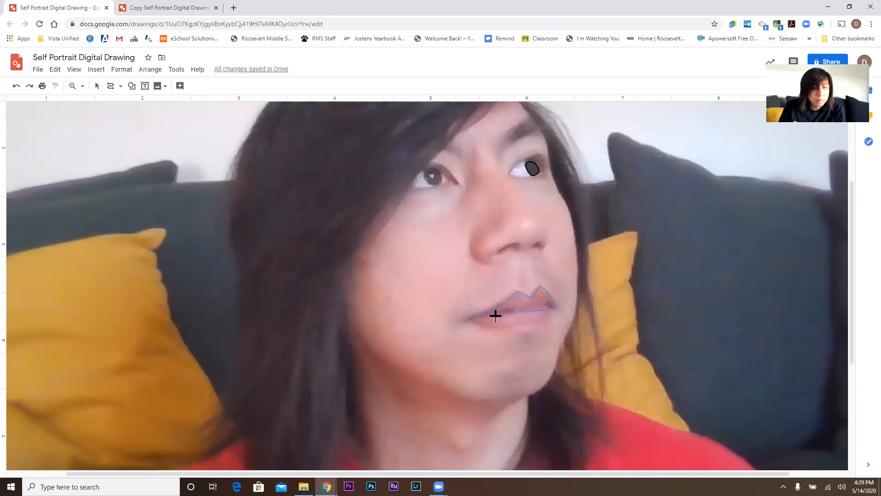
pyautogui.click(470, 318)
pyautogui.click(180, 85)
pyautogui.click(193, 86)
# Step: Trace the lower lip as a closed curve, make its border transparent and fill it salmon pink
pyautogui.click(111, 86)
pyautogui.click(473, 319)
pyautogui.click(473, 319)
pyautogui.click(194, 86)
pyautogui.click(210, 103)
pyautogui.click(181, 85)
pyautogui.click(202, 187)
# Step: Draw the nose with the Scribble tool as open lines along the bridge and tip, the side wing and the nostril
pyautogui.scroll(1, 212, 152)
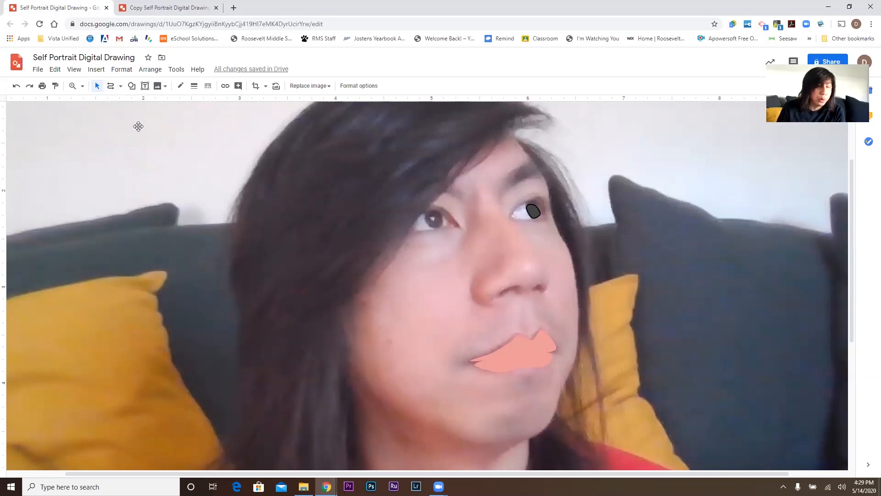
pyautogui.click(120, 86)
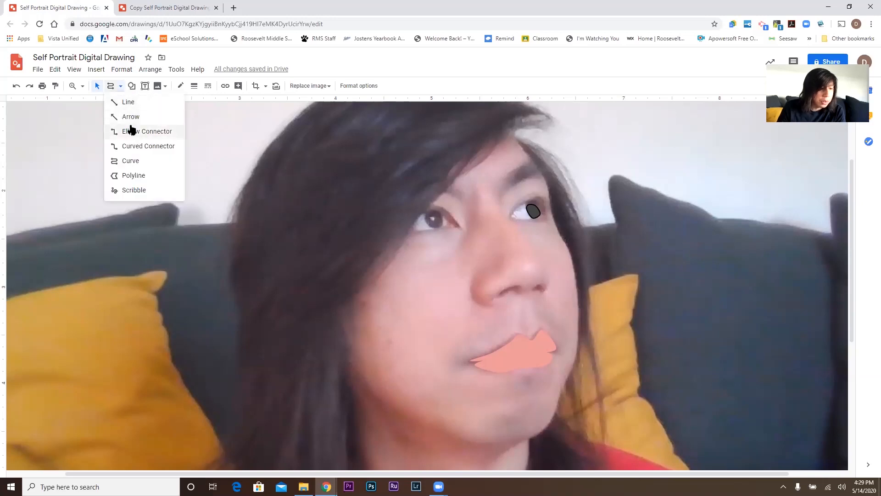
pyautogui.click(148, 190)
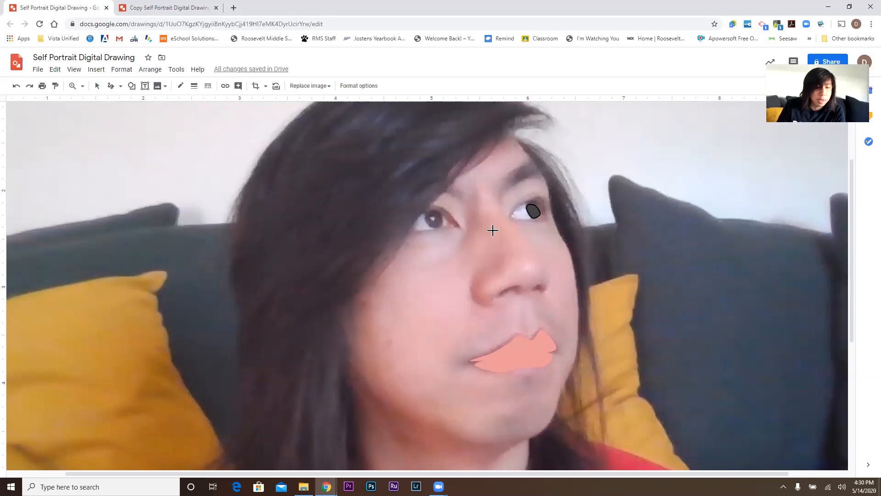
pyautogui.moveTo(502, 208)
pyautogui.mouseDown()
pyautogui.moveTo(543, 263)
pyautogui.moveTo(539, 289)
pyautogui.mouseUp()
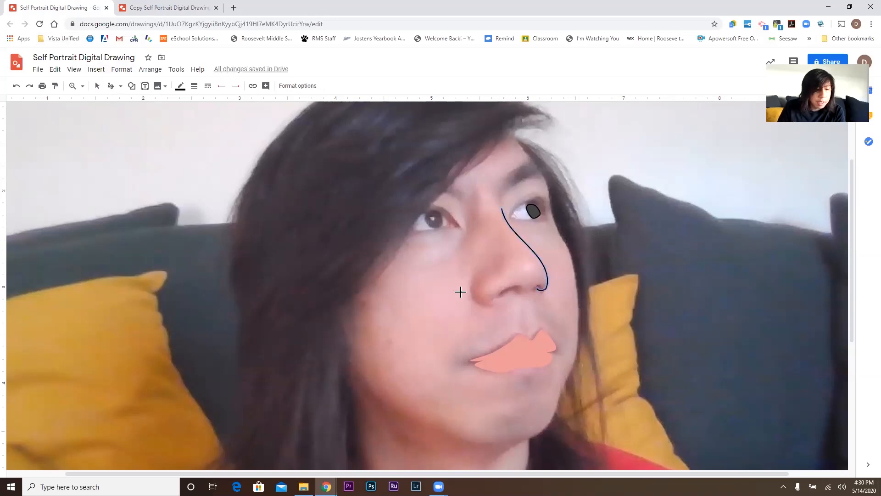
pyautogui.moveTo(472, 278)
pyautogui.mouseDown()
pyautogui.moveTo(478, 305)
pyautogui.moveTo(495, 308)
pyautogui.moveTo(509, 288)
pyautogui.moveTo(497, 299)
pyautogui.mouseUp()
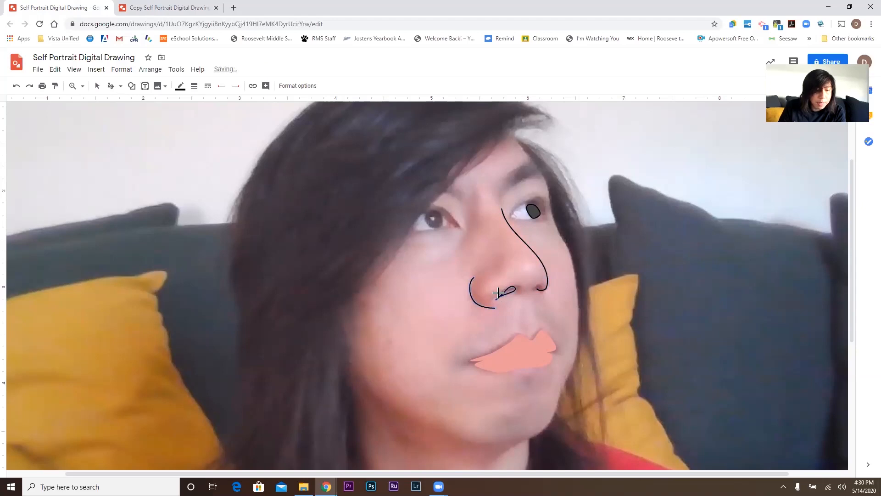
# Step: Delete the photo to check the eyes, nose and lips on the face, and undo the deletion
pyautogui.click(291, 270)
pyautogui.moveTo(291, 270); pyautogui.dragTo(293, 266)
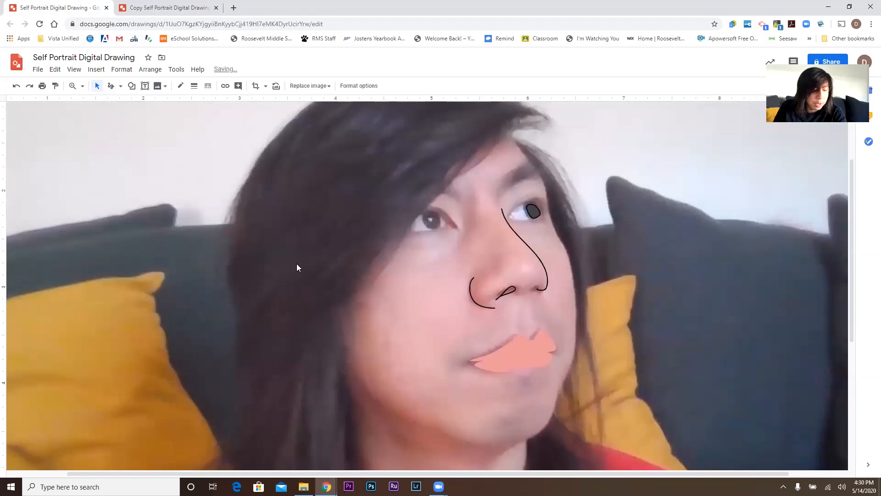
pyautogui.press('Delete')
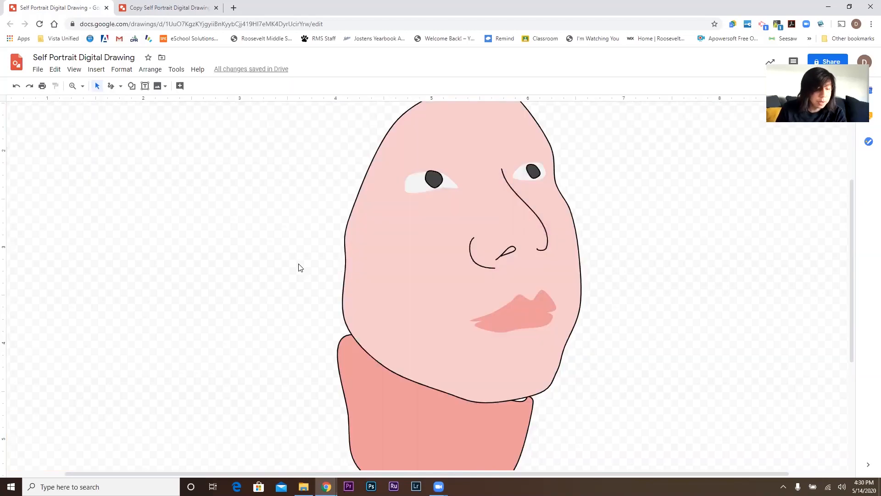
pyautogui.hotkey('ctrl', 'z')
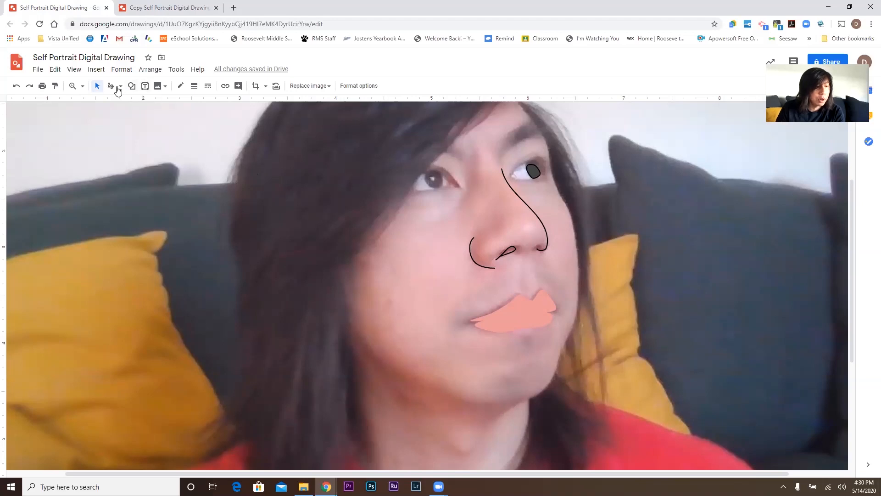
# Step: Trace the long hair left of the face and neck with the Curve tool, with jagged ends and a dark grey gradient fill
pyautogui.click(120, 86)
pyautogui.click(130, 161)
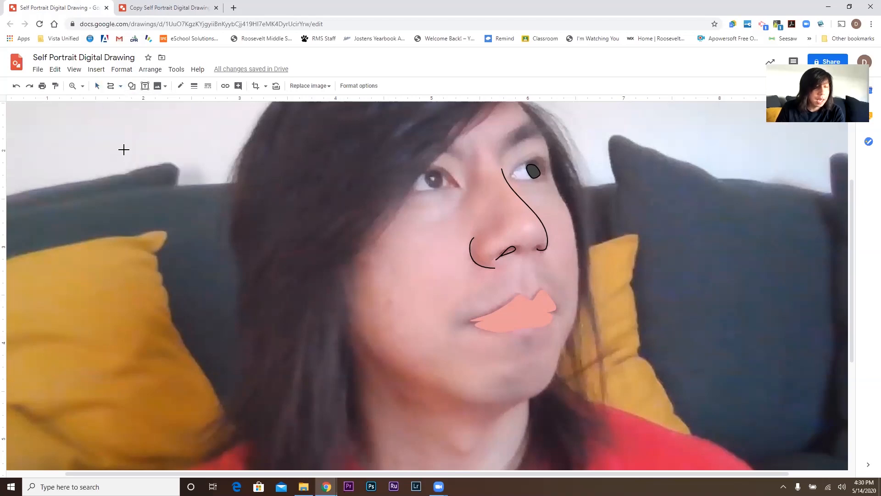
pyautogui.scroll(-1, 124, 150)
pyautogui.click(357, 223)
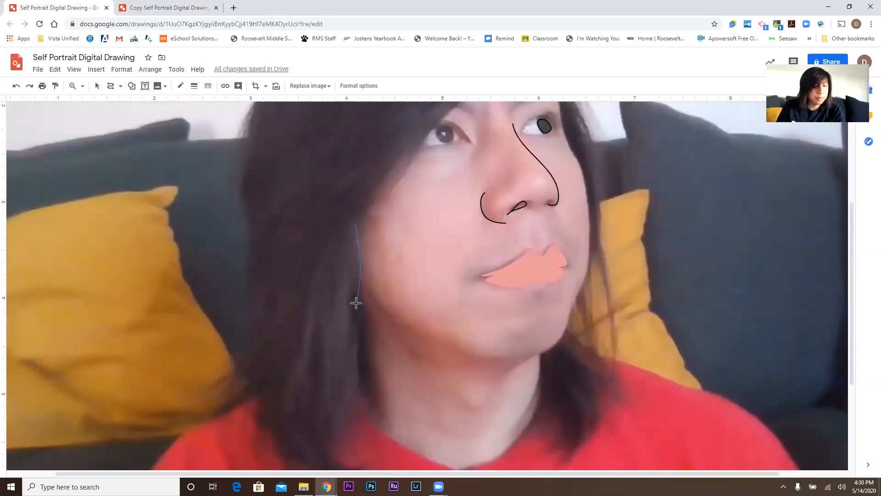
pyautogui.click(370, 419)
pyautogui.scroll(-3, 370, 420)
pyautogui.click(298, 317)
pyautogui.click(222, 266)
pyautogui.scroll(4, 214, 233)
pyautogui.click(305, 218)
pyautogui.click(349, 251)
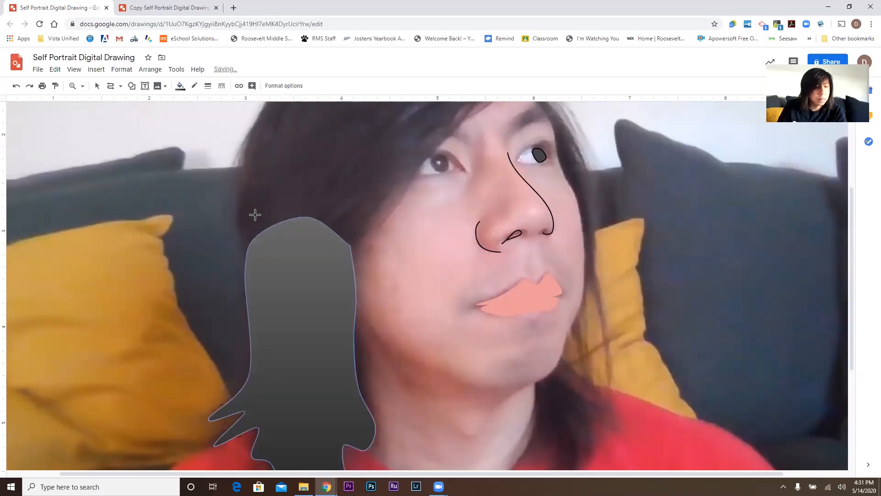
# Step: Trace the top of the hair and the swept fringe as a closed curve with a dark grey gradient fill and no visible border
pyautogui.scroll(2, 521, 155)
pyautogui.click(110, 86)
pyautogui.click(541, 154)
pyautogui.click(472, 202)
pyautogui.click(289, 403)
pyautogui.click(248, 387)
pyautogui.click(233, 285)
pyautogui.scroll(1, 338, 110)
pyautogui.click(540, 190)
pyautogui.click(195, 86)
# Step: Trace the hair right of the face and neck as closed, dark gradient curve shapes, and bring the photo to the front
pyautogui.click(110, 86)
pyautogui.scroll(-2, 348, 175)
pyautogui.click(569, 239)
pyautogui.scroll(-2, 537, 415)
pyautogui.click(515, 428)
pyautogui.click(562, 455)
pyautogui.click(619, 391)
pyautogui.scroll(2, 571, 165)
pyautogui.click(529, 135)
pyautogui.rightClick(593, 102)
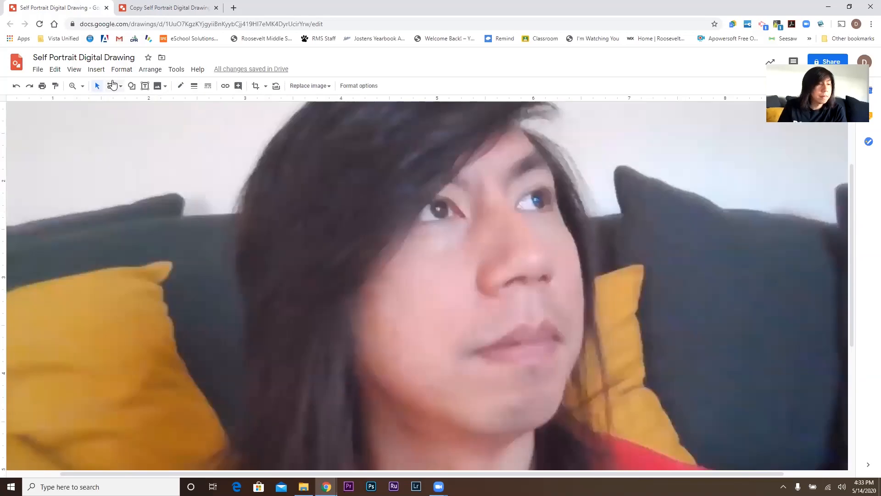
# Step: Trace both eyebrows with the Curve tool, filling the right-hand one dark grey and the left-hand one black
pyautogui.click(110, 85)
pyautogui.click(506, 189)
pyautogui.click(544, 151)
pyautogui.click(506, 189)
pyautogui.click(110, 86)
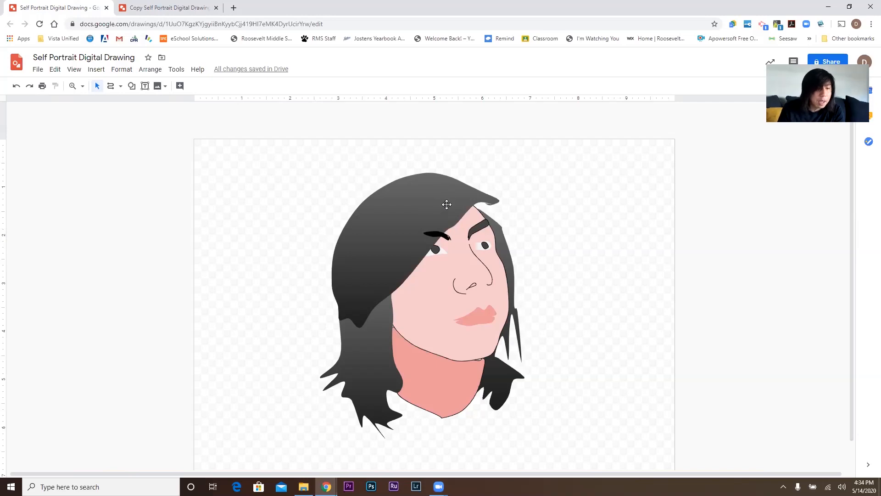
# Step: Send the black left-hand eyebrow backward one level in the stacking order
pyautogui.click(434, 233)
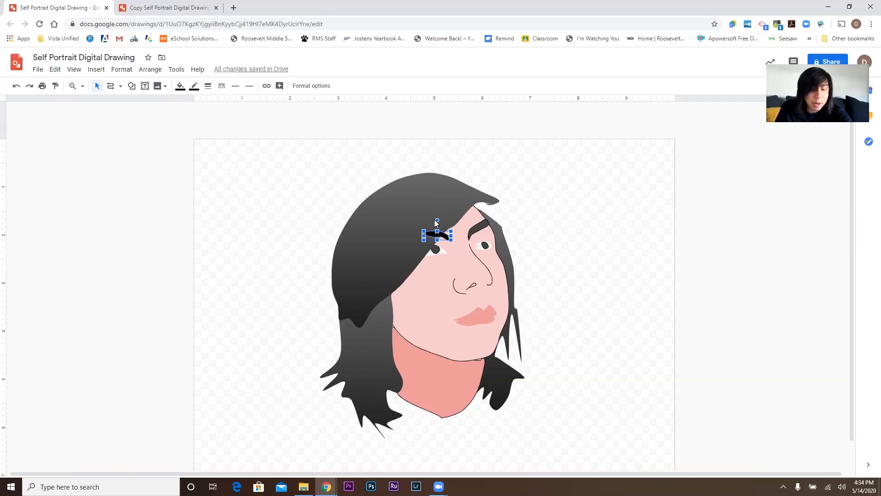
pyautogui.hotkey('ctrl', 'alt', '+')
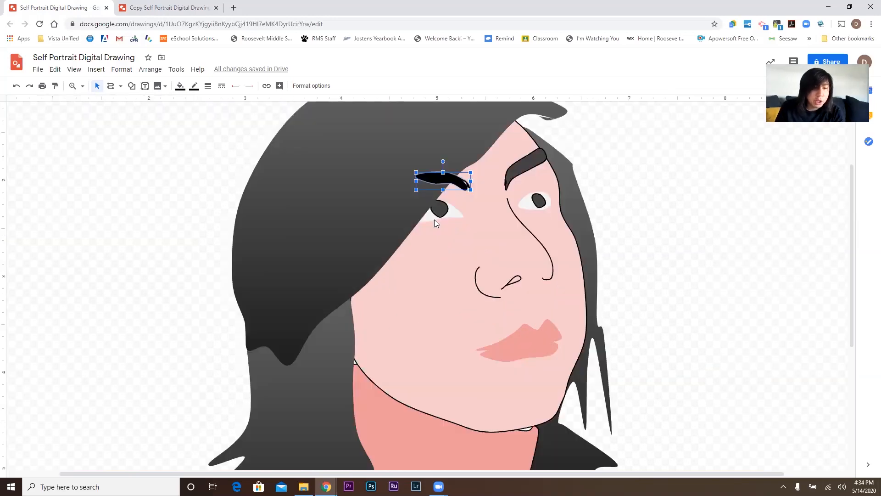
pyautogui.rightClick(427, 180)
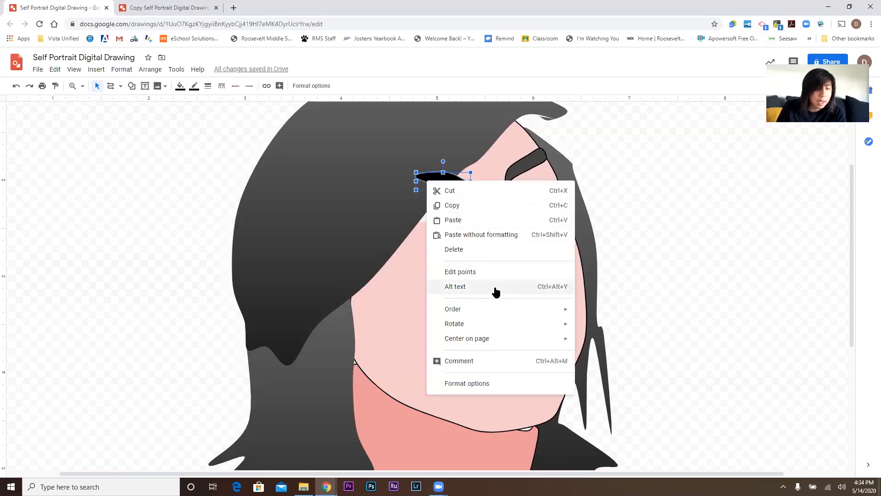
pyautogui.moveTo(501, 307)
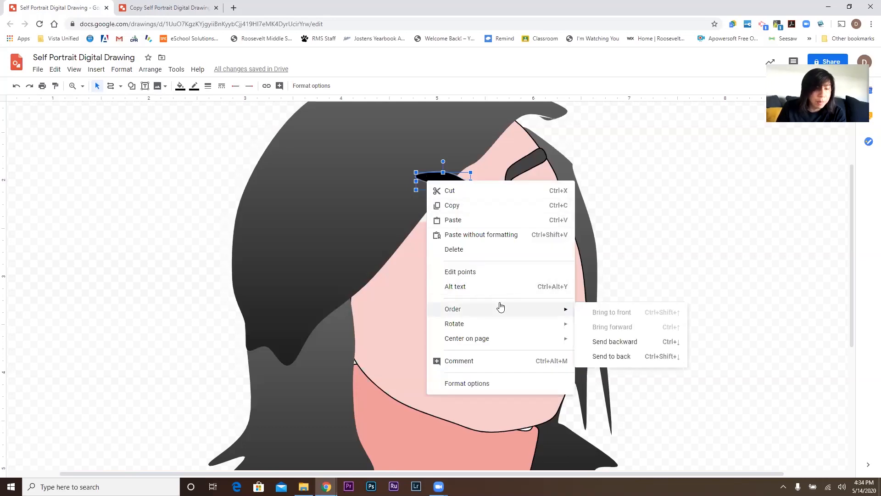
pyautogui.click(610, 340)
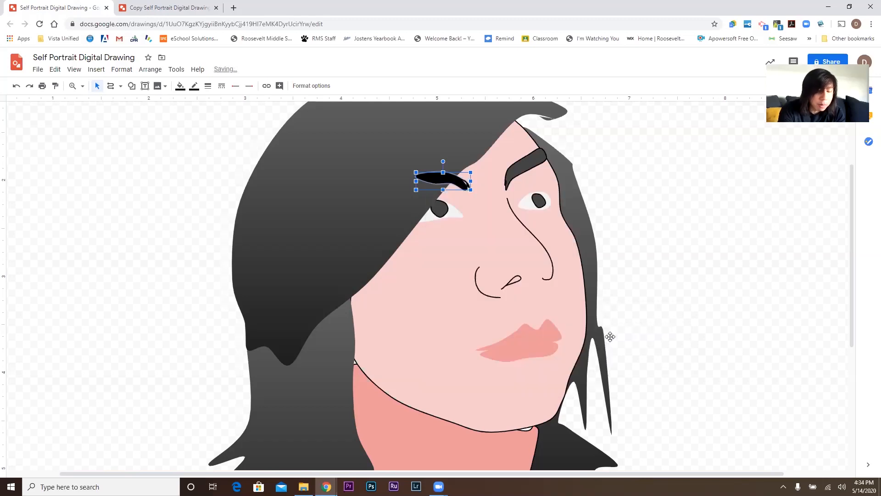
# Step: Send the black left-hand eyebrow one more level backward so it sits behind the swept fringe, and deselect it
pyautogui.hotkey('ctrl', 'Down')
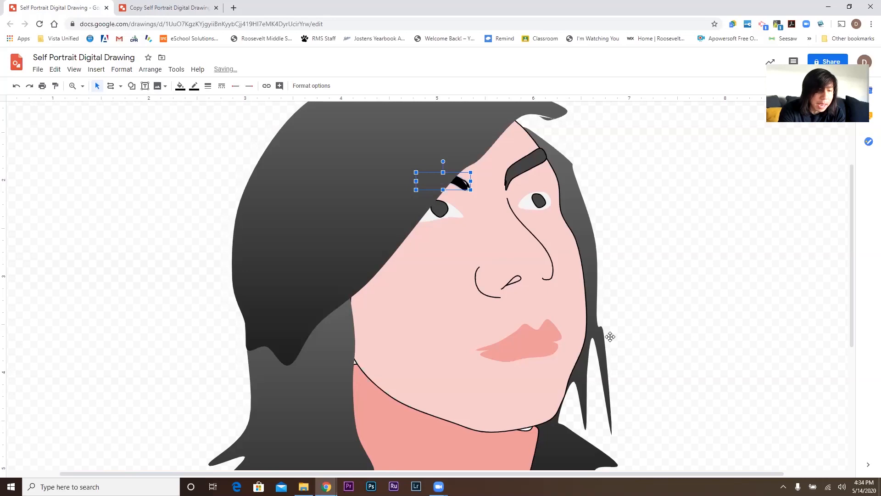
pyautogui.press('Escape')
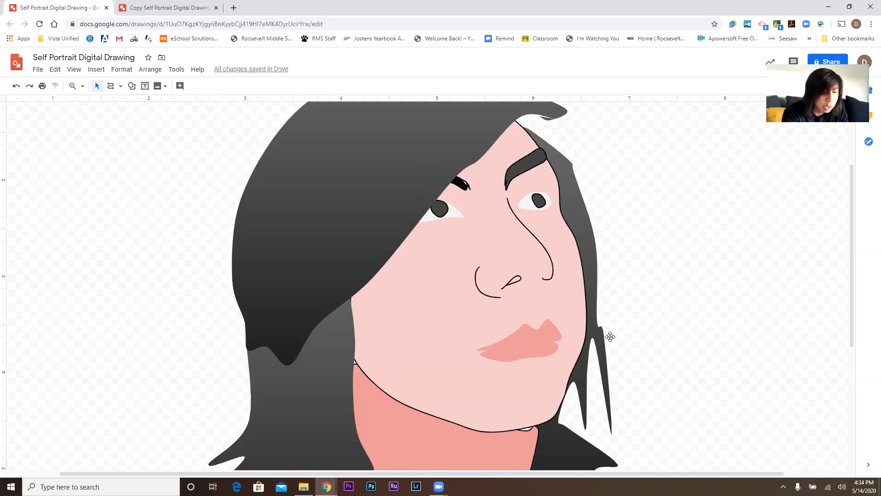
# Step: Fill the face shape with a slightly darker custom pink, #eac5c5ff
pyautogui.hotkey('ctrl', 'alt', '-')
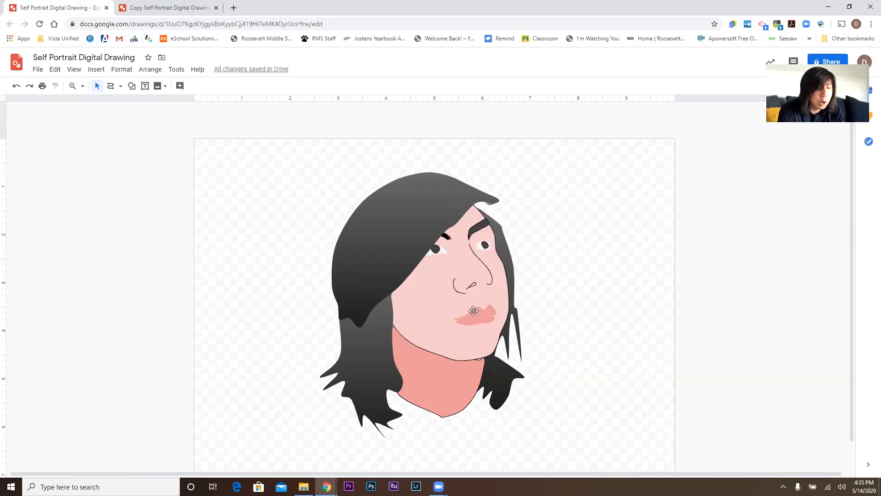
pyautogui.click(419, 315)
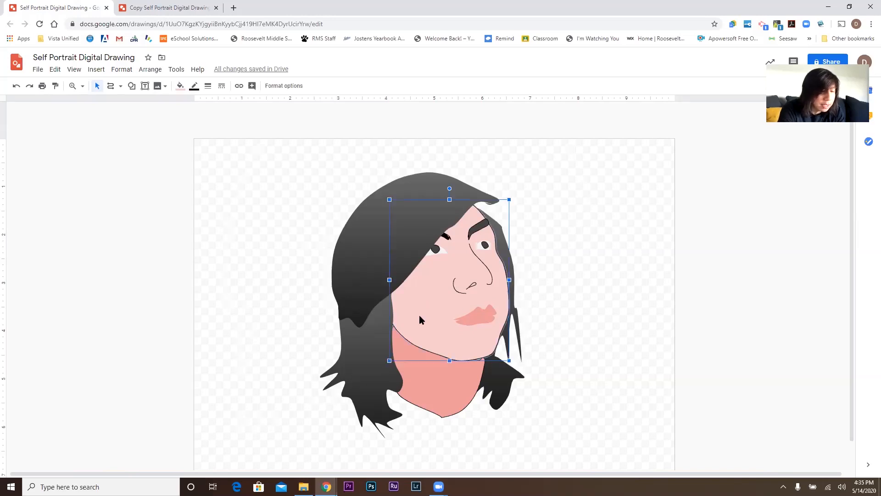
pyautogui.click(181, 87)
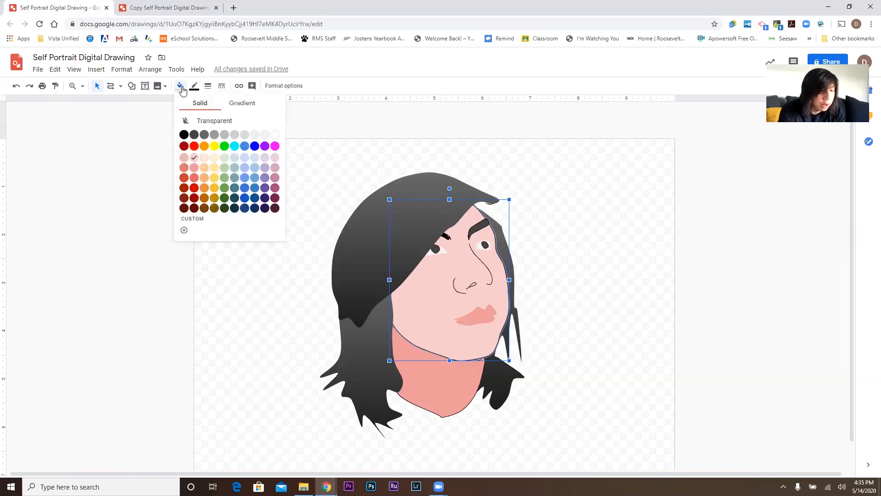
pyautogui.click(185, 232)
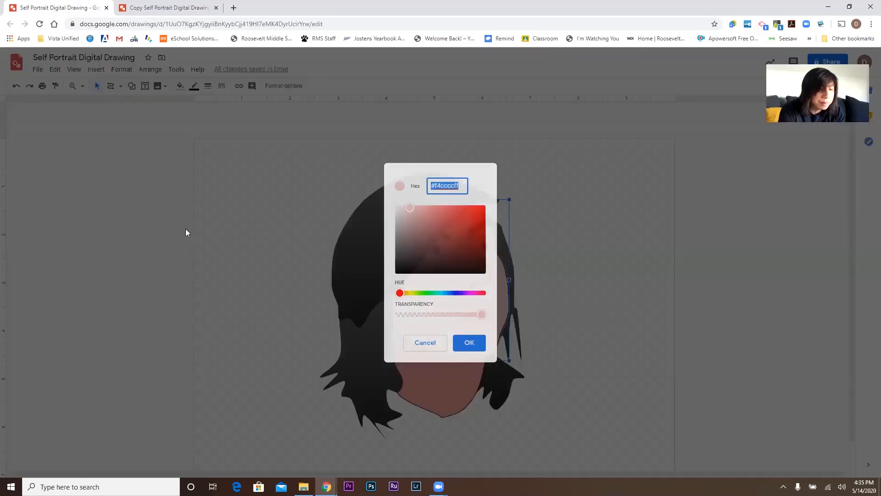
pyautogui.moveTo(412, 212); pyautogui.dragTo(410, 215)
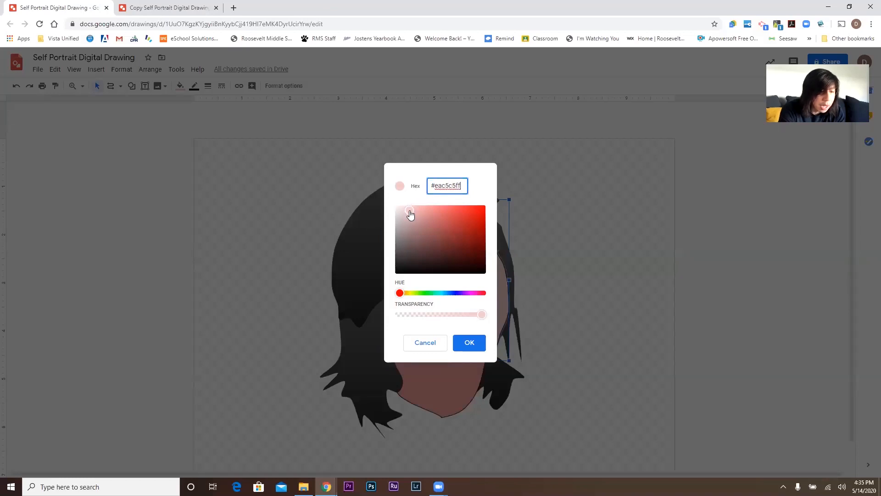
pyautogui.click(466, 343)
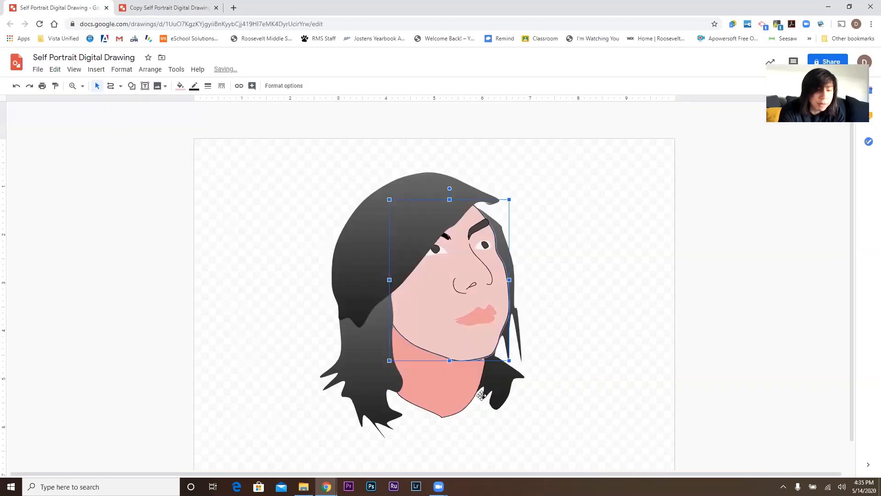
# Step: Fill the neck shape with a preset linear gradient, trying light orange before choosing light red
pyautogui.click(448, 394)
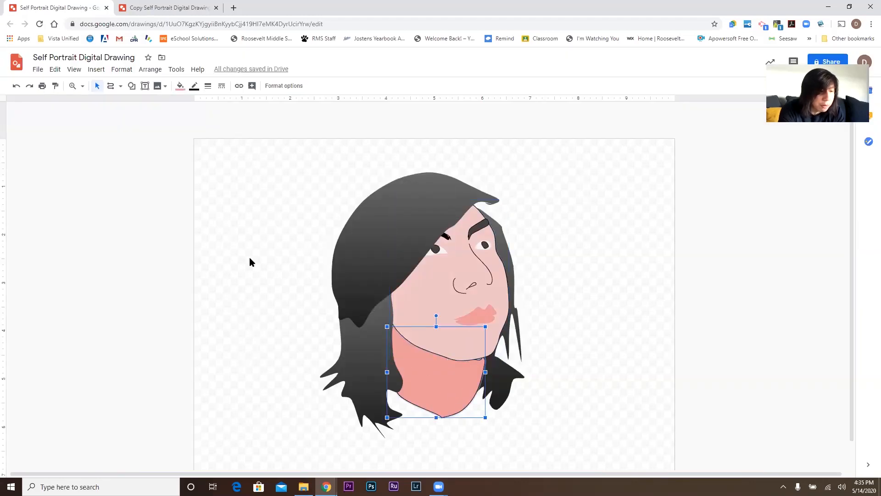
pyautogui.click(179, 86)
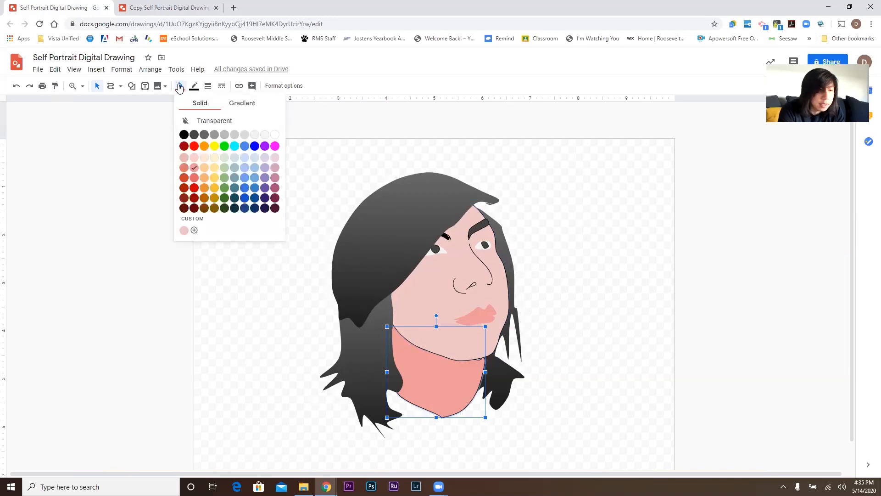
pyautogui.click(236, 106)
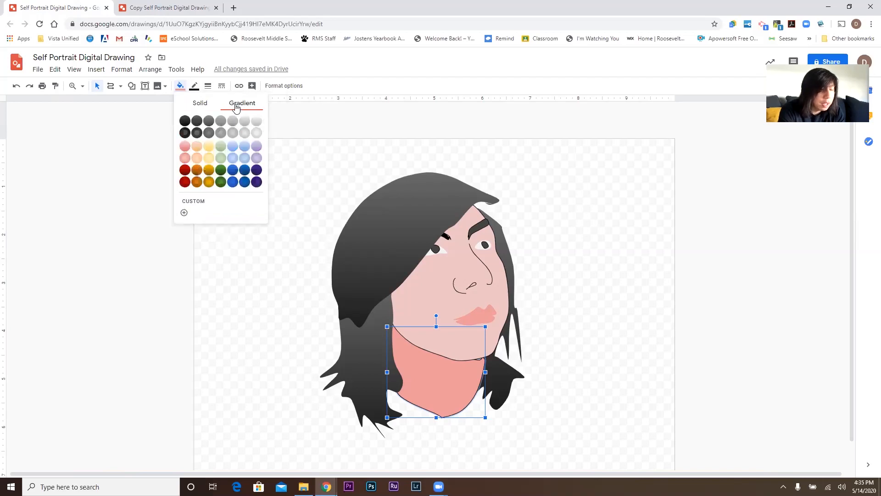
pyautogui.click(193, 150)
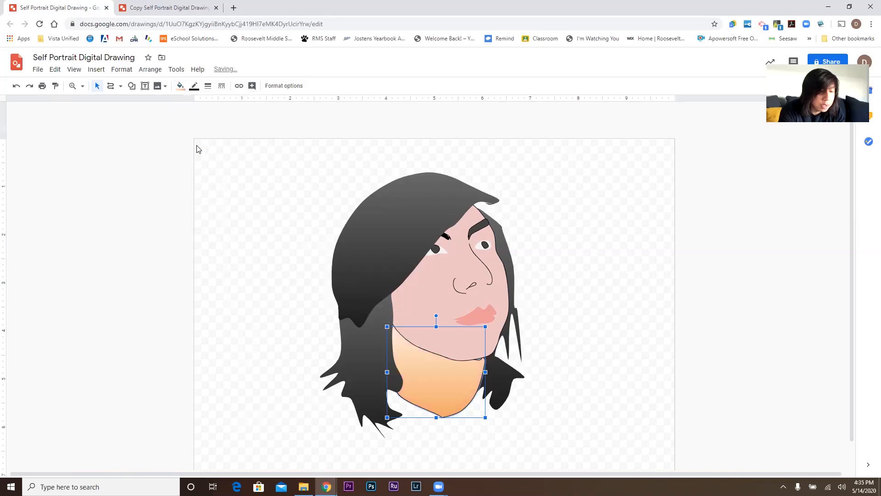
pyautogui.click(186, 86)
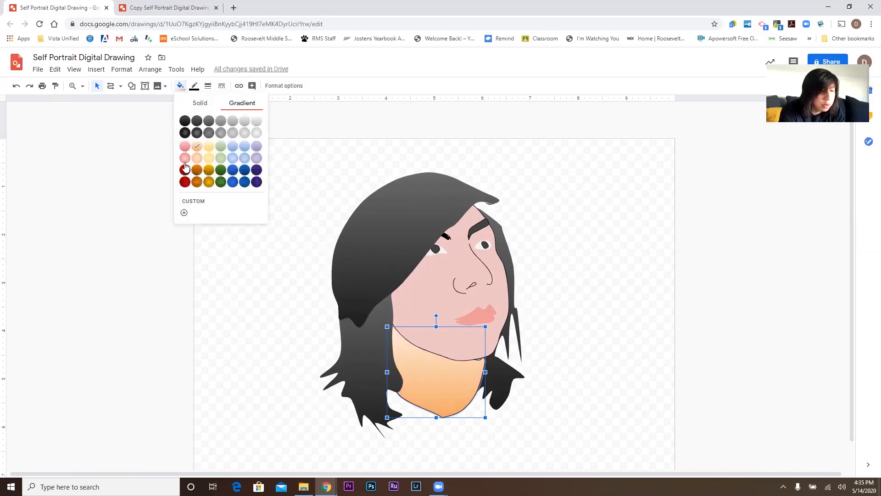
pyautogui.click(185, 147)
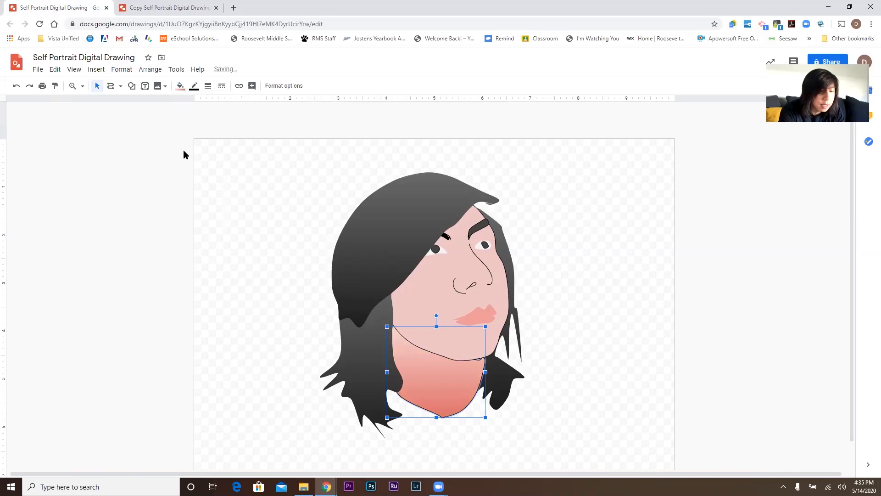
# Step: Customise the neck's linear gradient, replacing the first stop's colour with a custom peach skin tone mixed from the face's pink
pyautogui.click(181, 85)
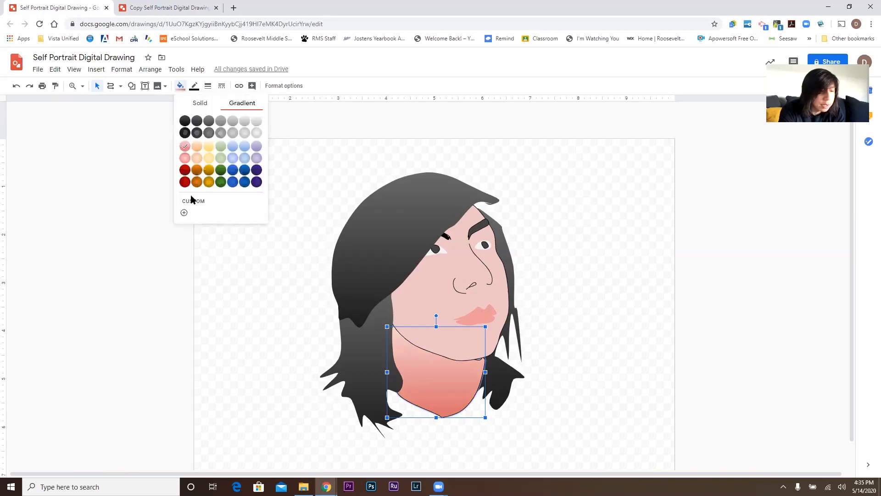
pyautogui.click(184, 212)
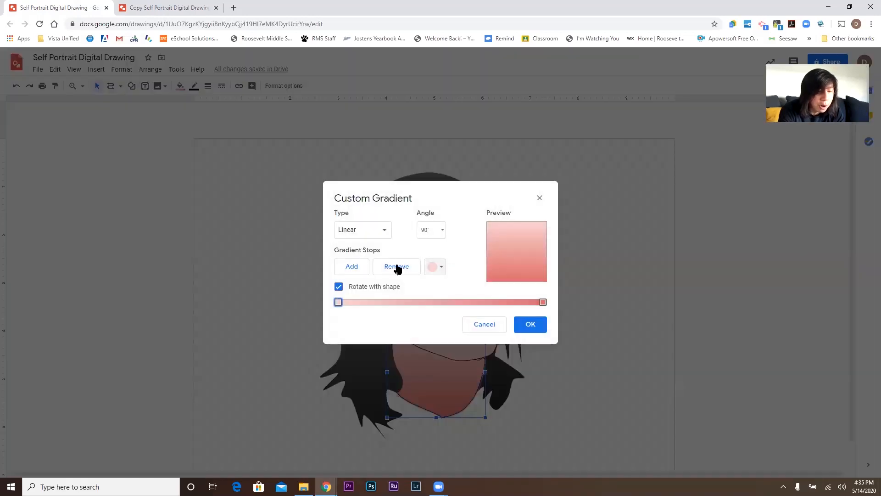
pyautogui.click(439, 266)
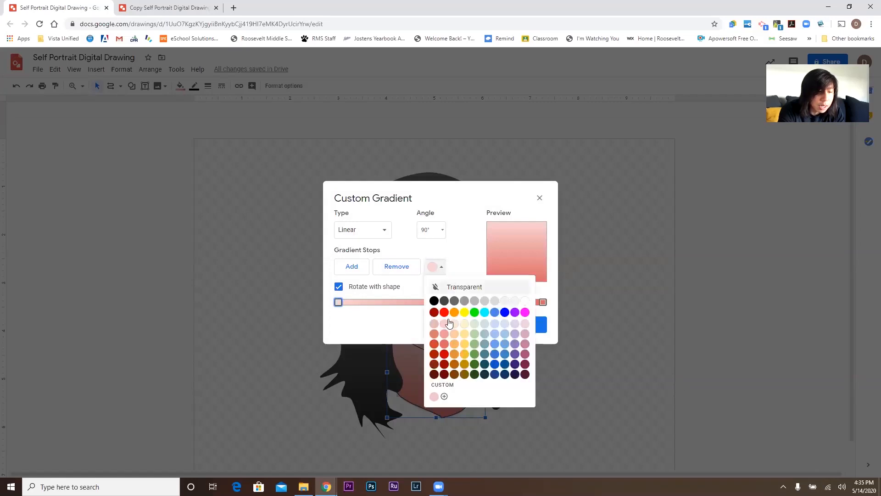
pyautogui.click(434, 396)
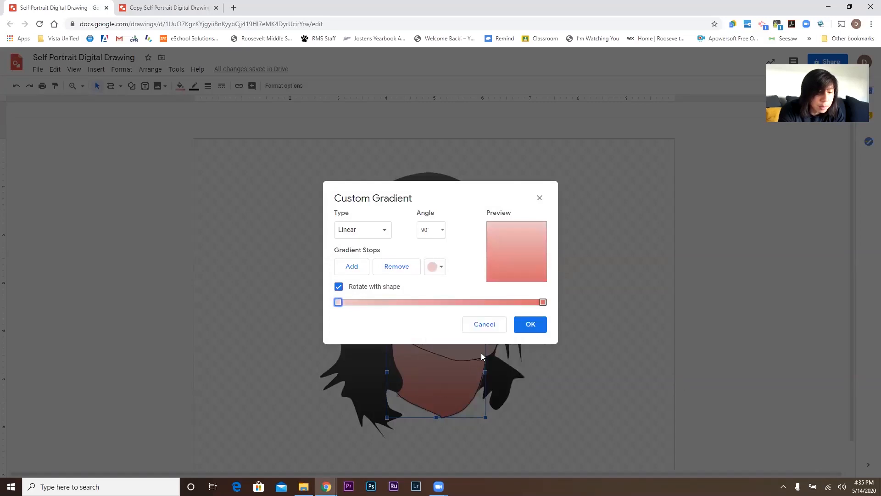
pyautogui.click(529, 325)
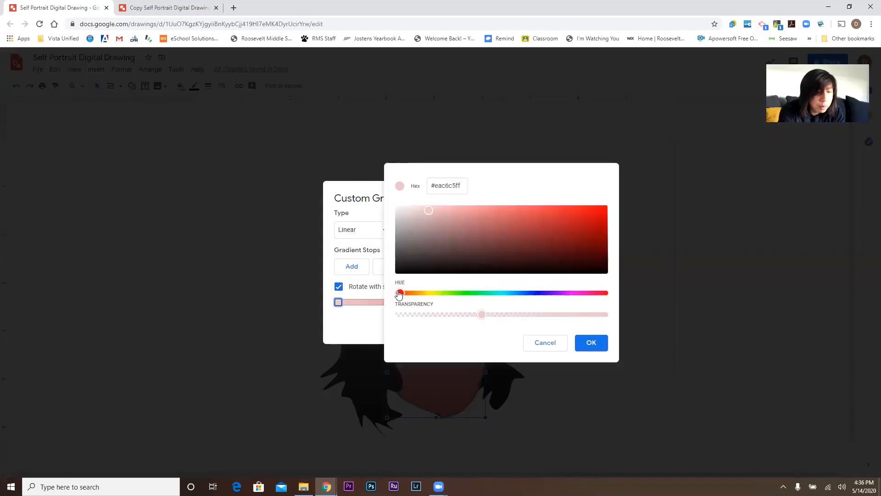
pyautogui.click(409, 294)
pyautogui.click(517, 223)
pyautogui.click(468, 219)
pyautogui.click(596, 348)
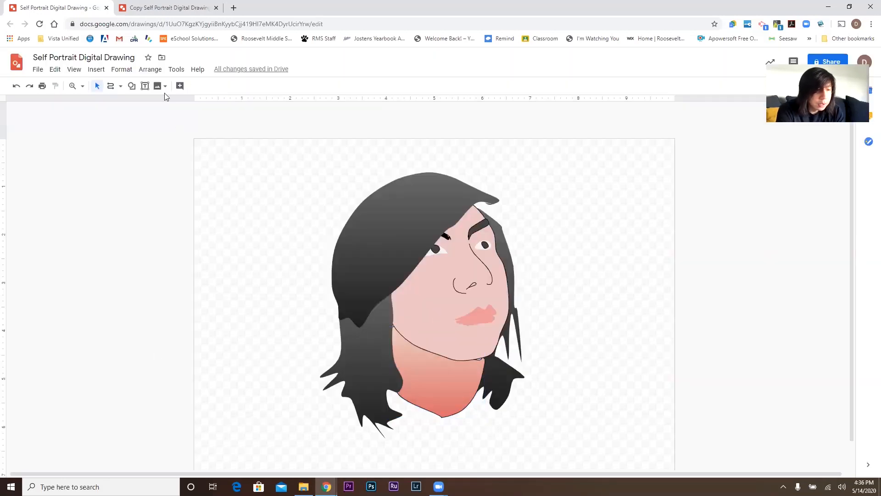
# Step: Switch to the Copy Self Portrait Digital Drawing and delete the photo covering the traced shapes
pyautogui.click(163, 5)
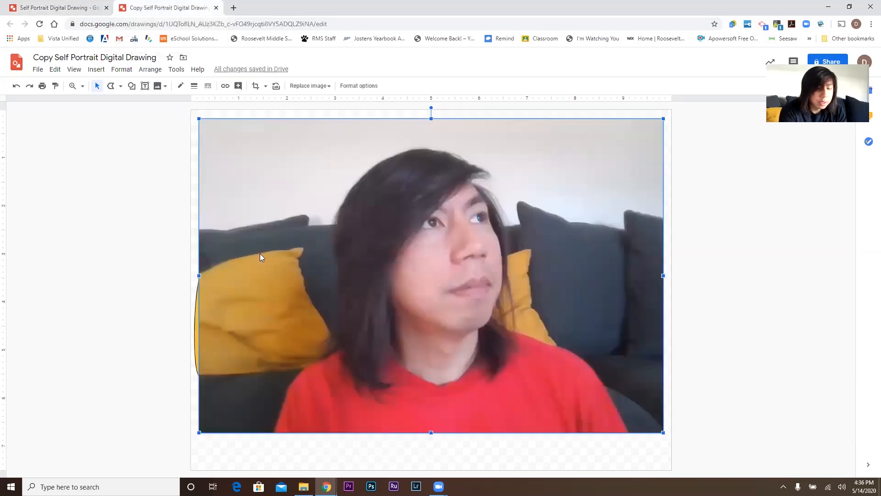
pyautogui.press('Delete')
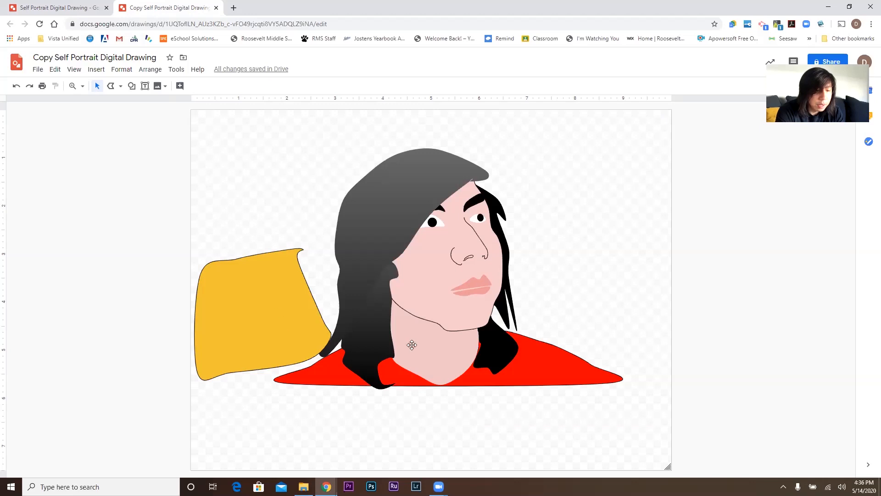
# Step: Recolour the red shirt shape with a solid fill, trying black before choosing cyan
pyautogui.click(532, 384)
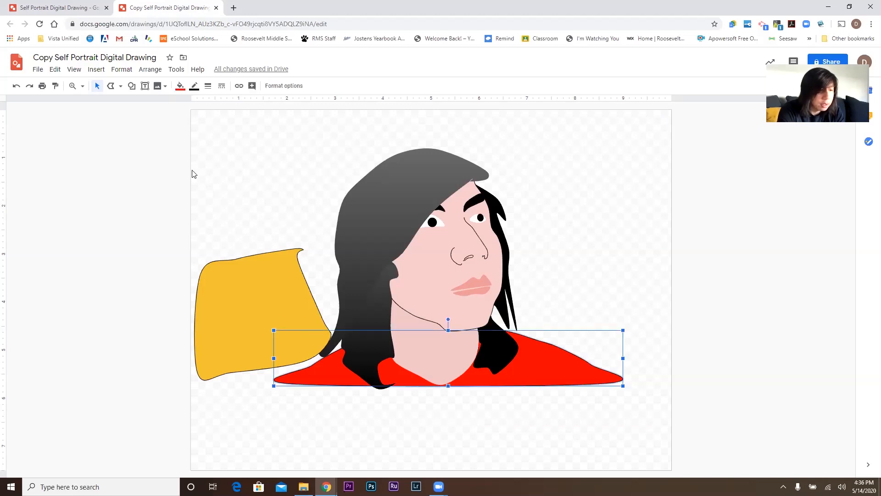
pyautogui.click(176, 92)
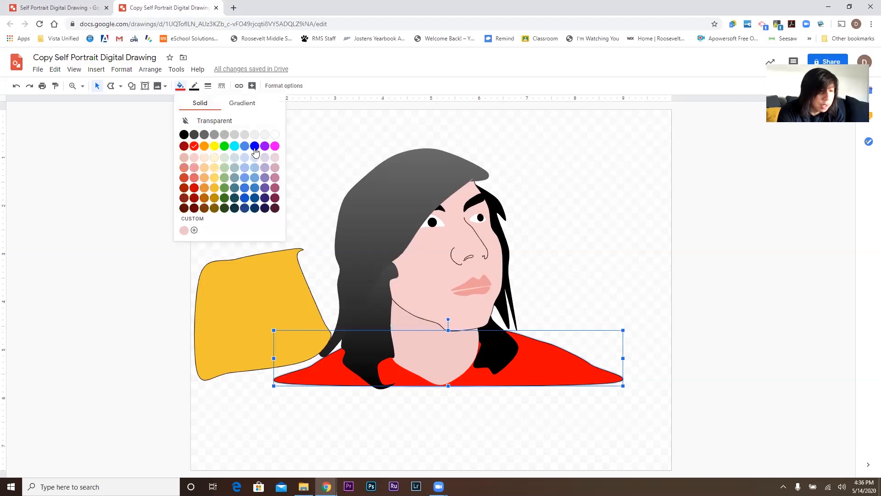
pyautogui.click(182, 135)
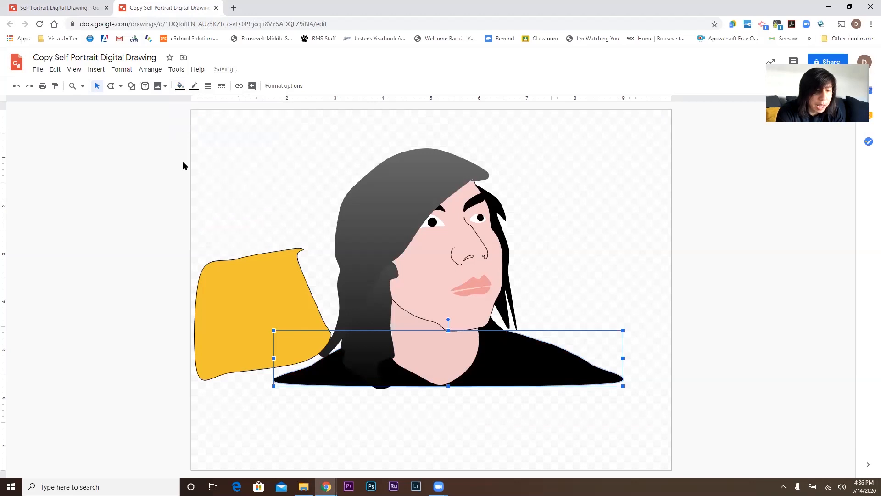
pyautogui.click(181, 86)
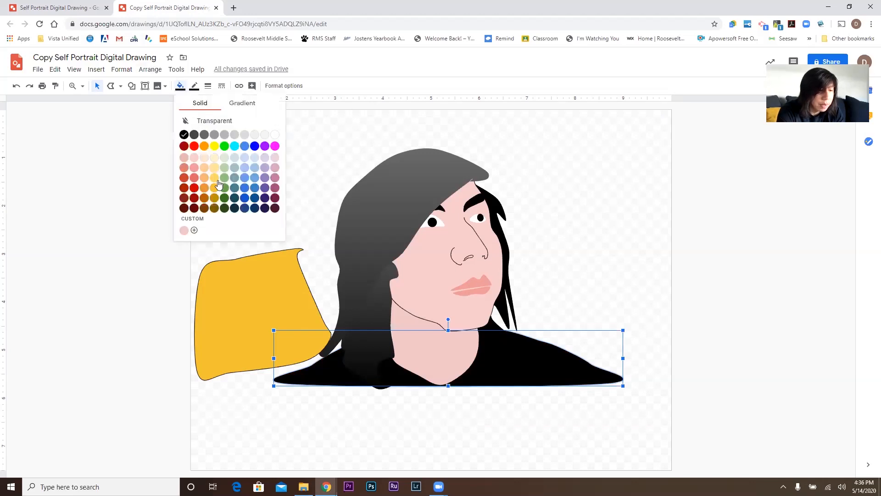
pyautogui.click(235, 147)
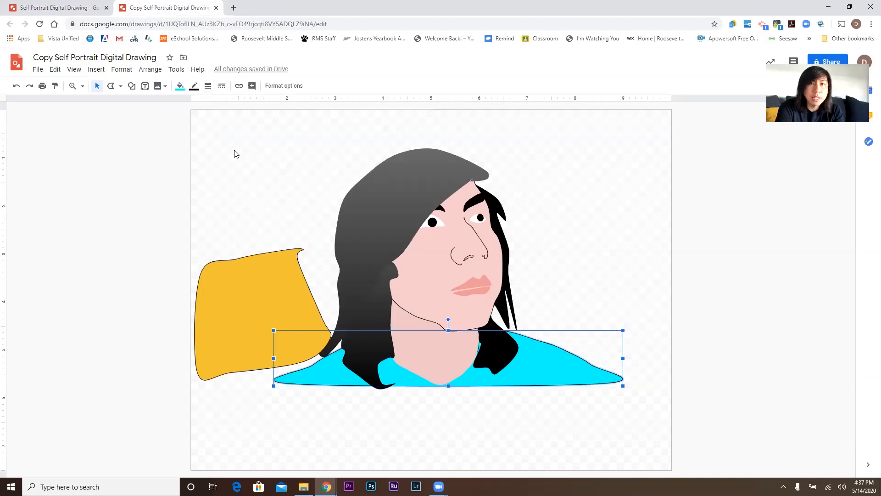